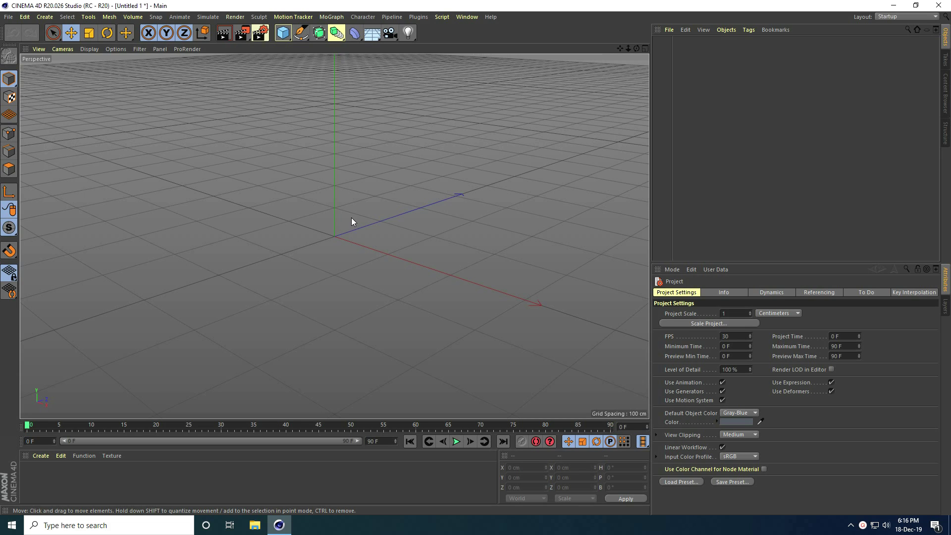
- Add a default 200 cm Cube primitive at the scene origin
drag(283, 33, 372, 48)
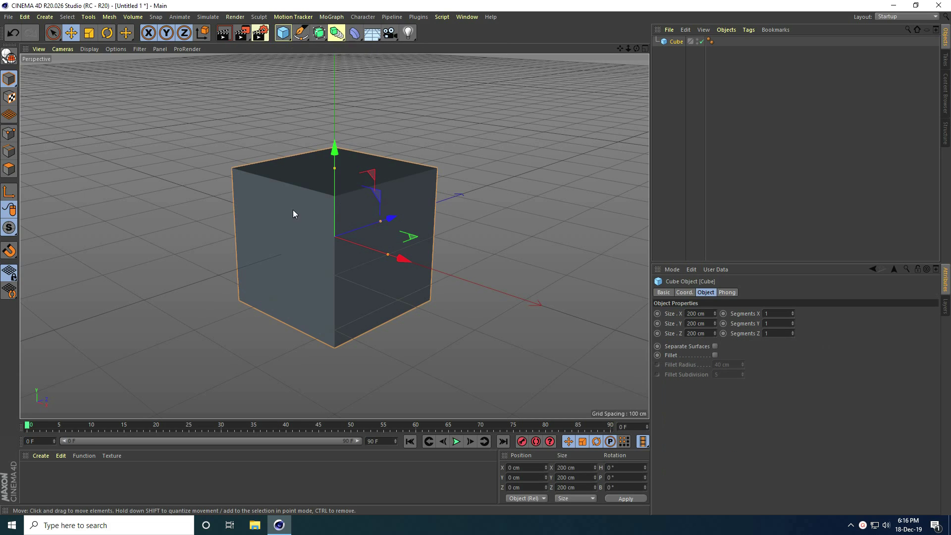
- Set the cube's Size X/Y/Z to 100, 100 and 5 cm
click(709, 294)
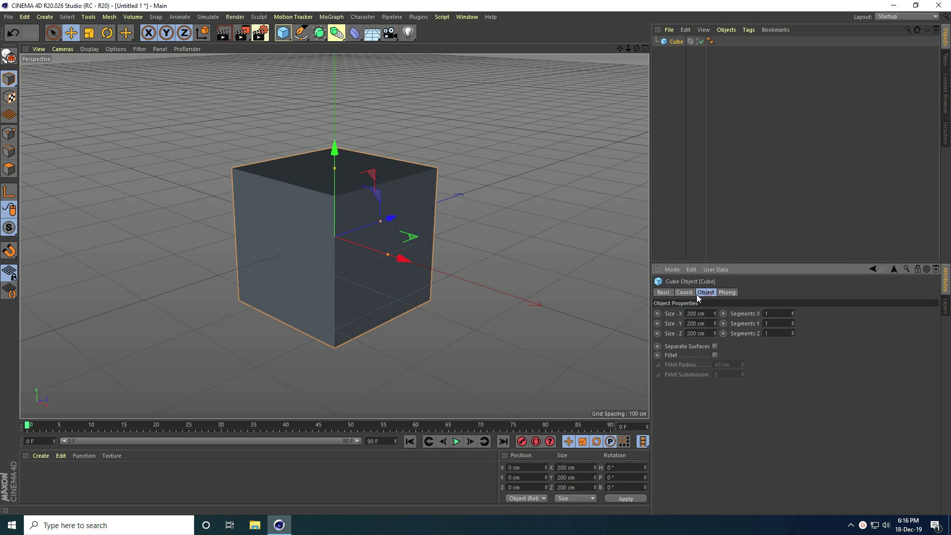
click(704, 314)
text(100)
key(Tab)
text(100)
key(Tab)
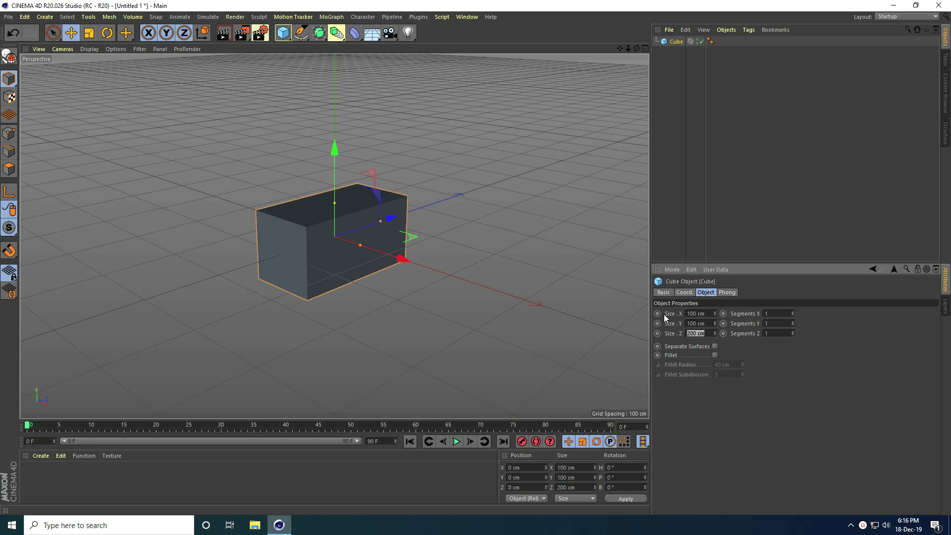
text(5)
key(Return)
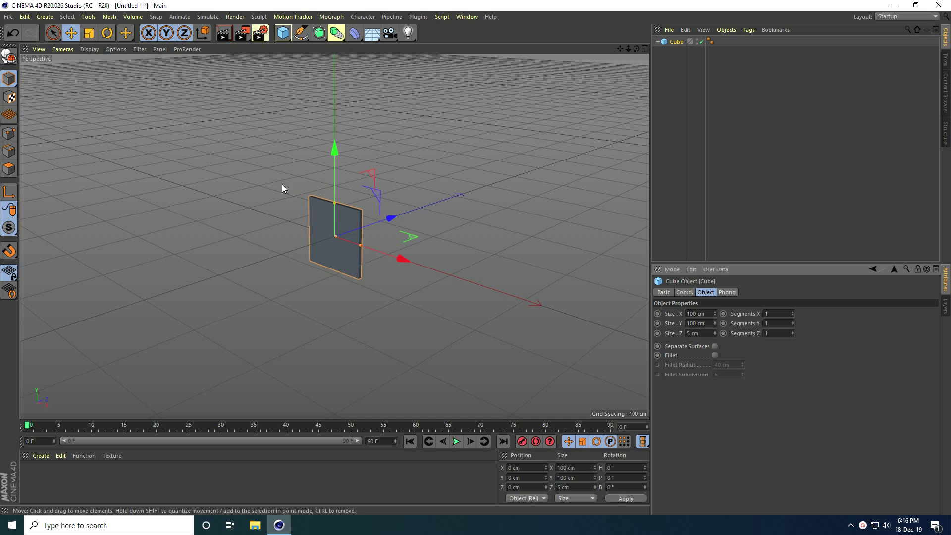
- Enable Fillet on the slab with a 1 cm fillet radius
scroll(357, 210, up, 6)
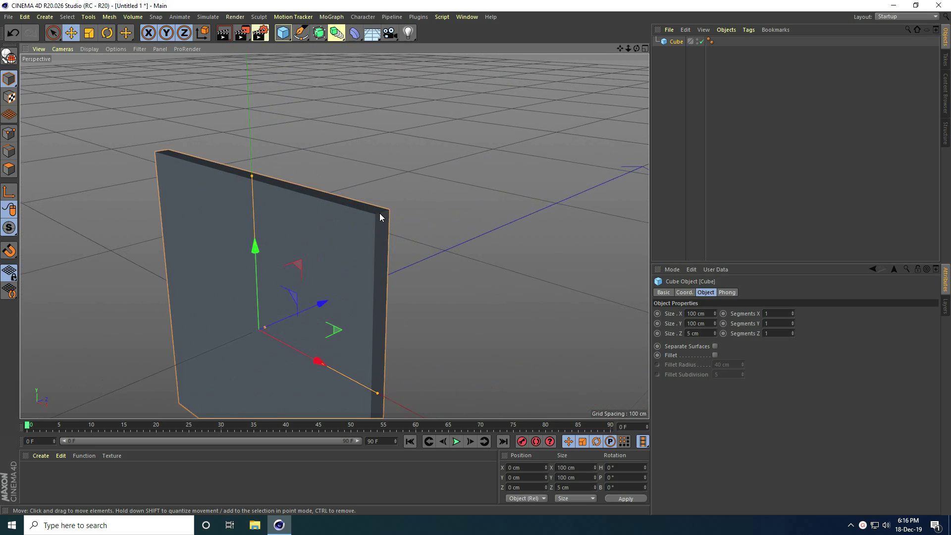
scroll(414, 204, up, 3)
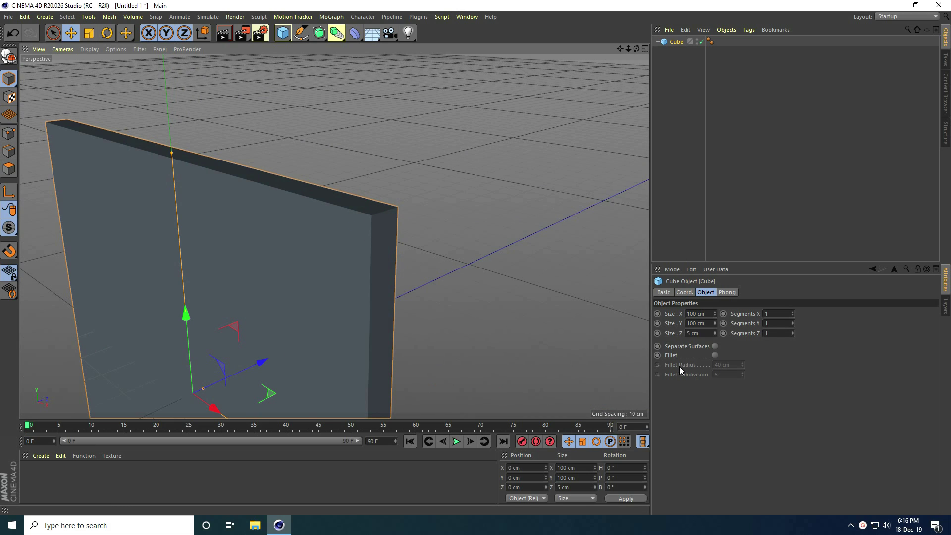
click(714, 355)
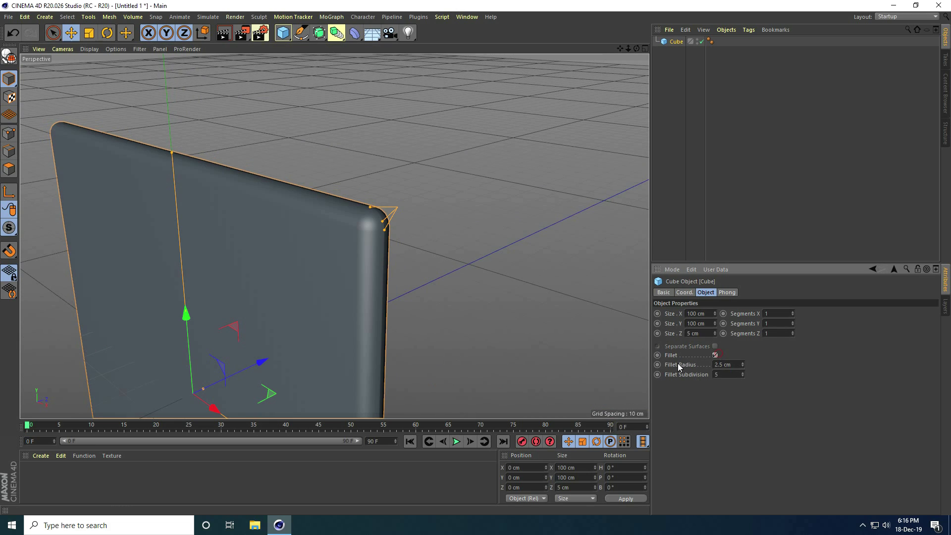
click(721, 364)
text(1)
key(Return)
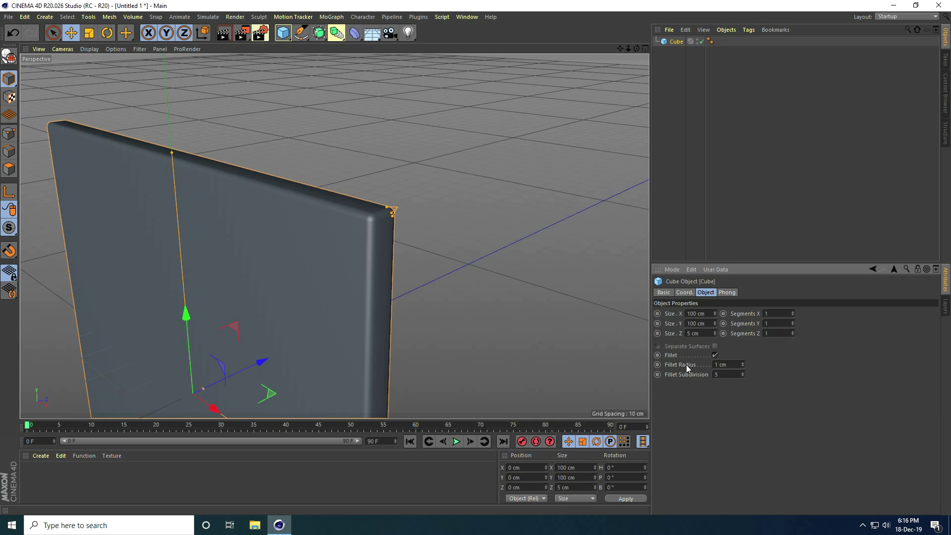
scroll(424, 180, down, 5)
alt+drag(299, 277, 376, 281)
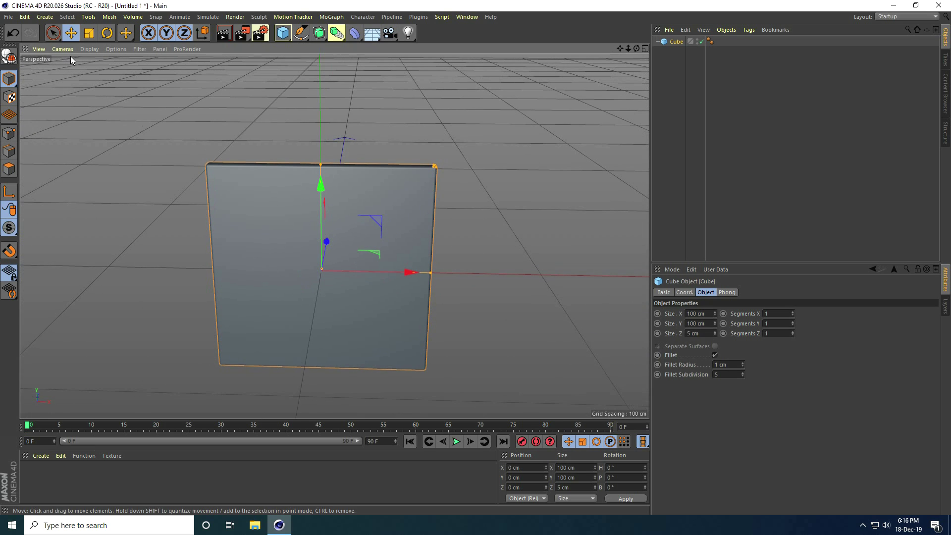
- Switch the viewport display to Gouraud Shading (Lines)
click(90, 49)
click(98, 74)
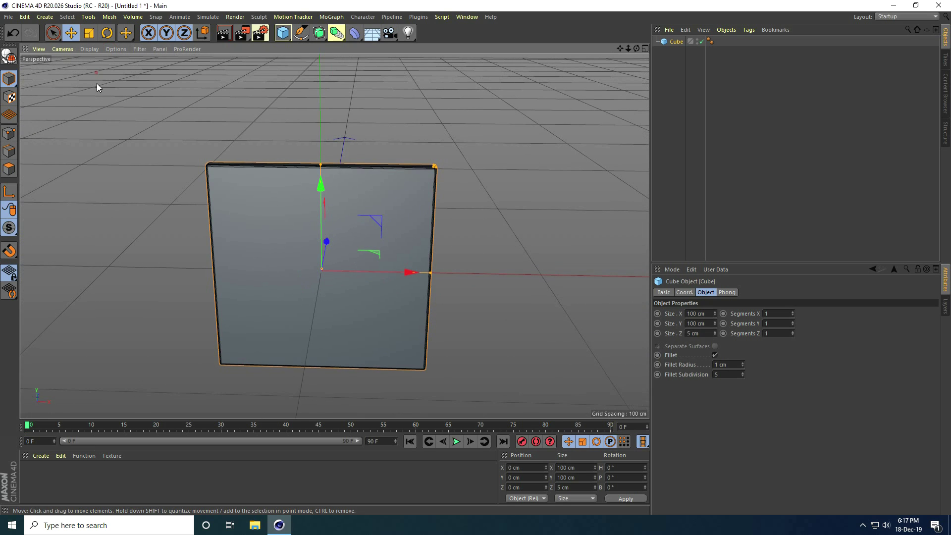
mouse_move(350, 196)
alt+mouse_down()
mouse_move(344, 181)
mouse_move(354, 212)
mouse_move(352, 202)
alt+mouse_up()
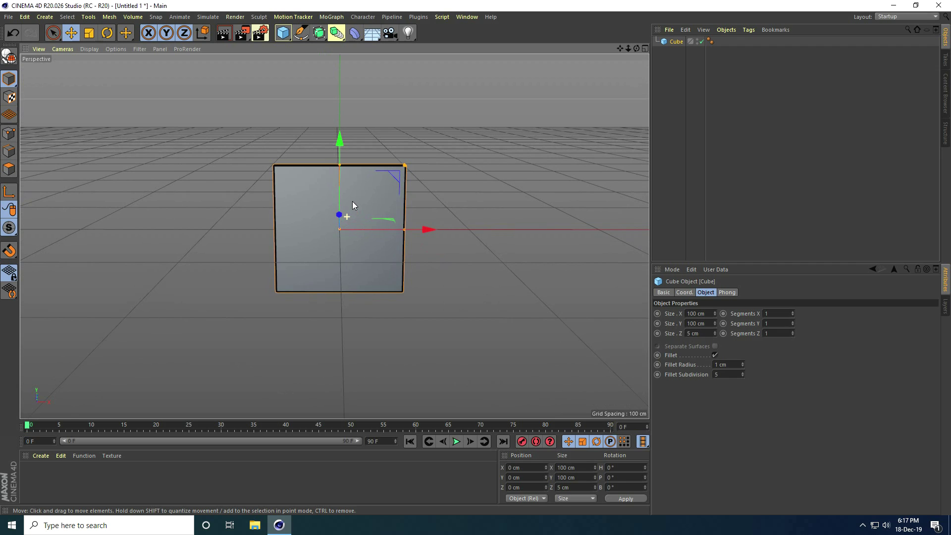
- Add a MoGraph Cloner and nest the cube slab under it
click(332, 17)
click(337, 124)
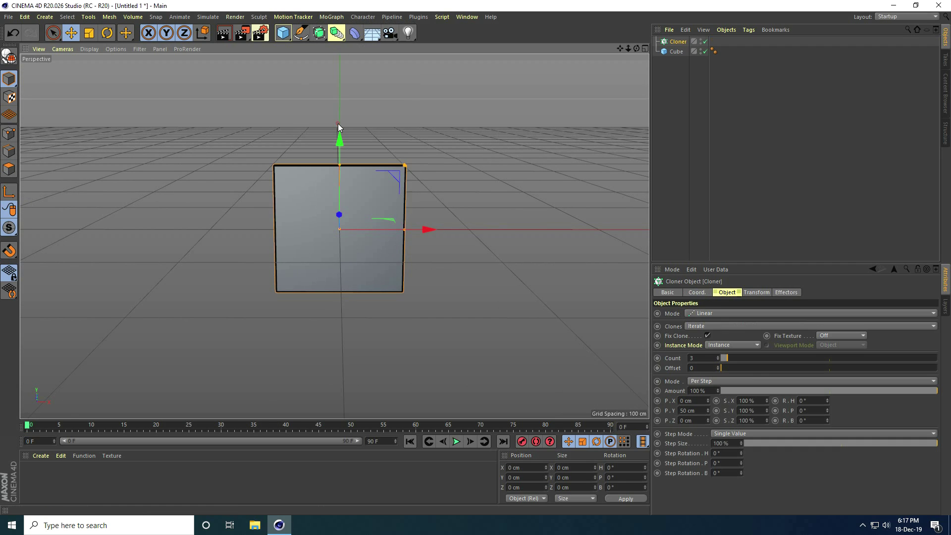
click(669, 51)
drag(672, 51, 672, 45)
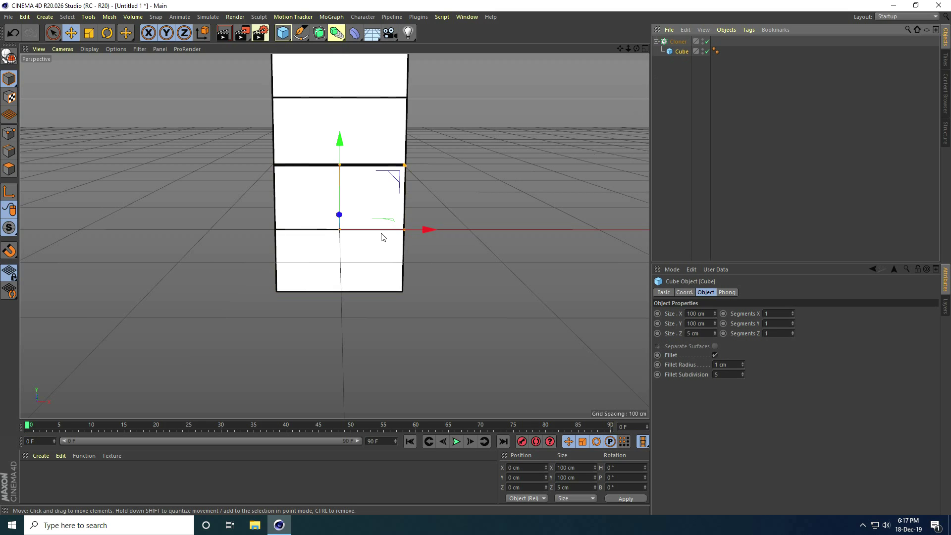
scroll(382, 236, down, 5)
- Set the Cloner's heading rotation (R.H) to -90°
click(686, 42)
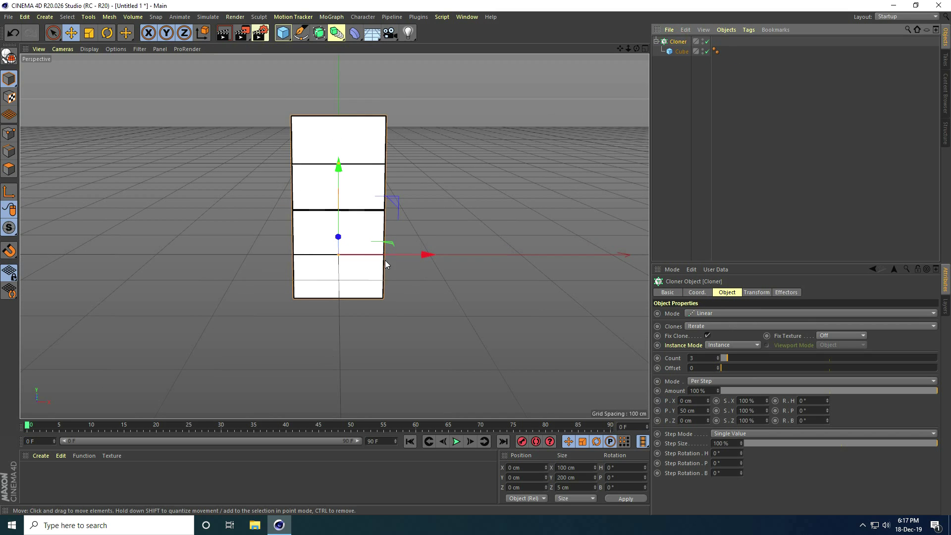
click(697, 293)
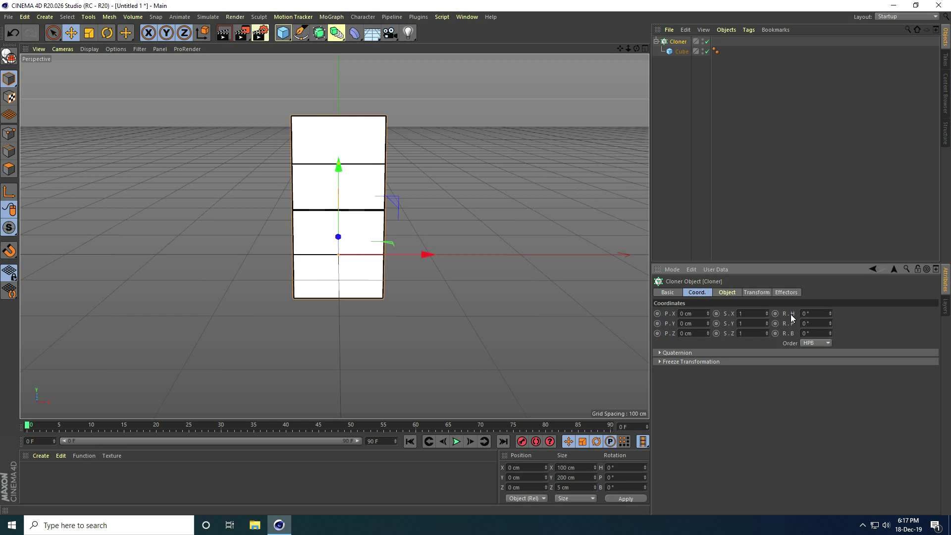
click(821, 313)
key(BackSpace)
text(-90)
key(Return)
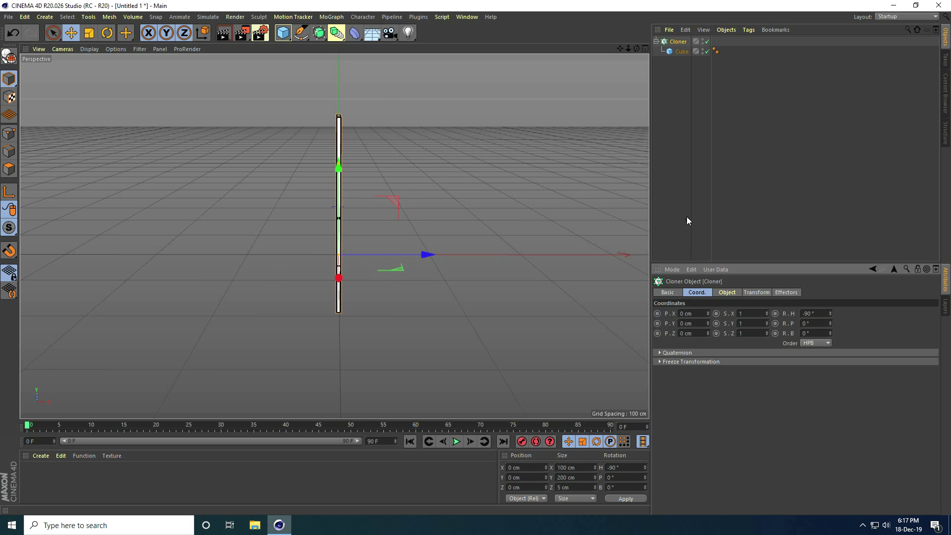
click(727, 292)
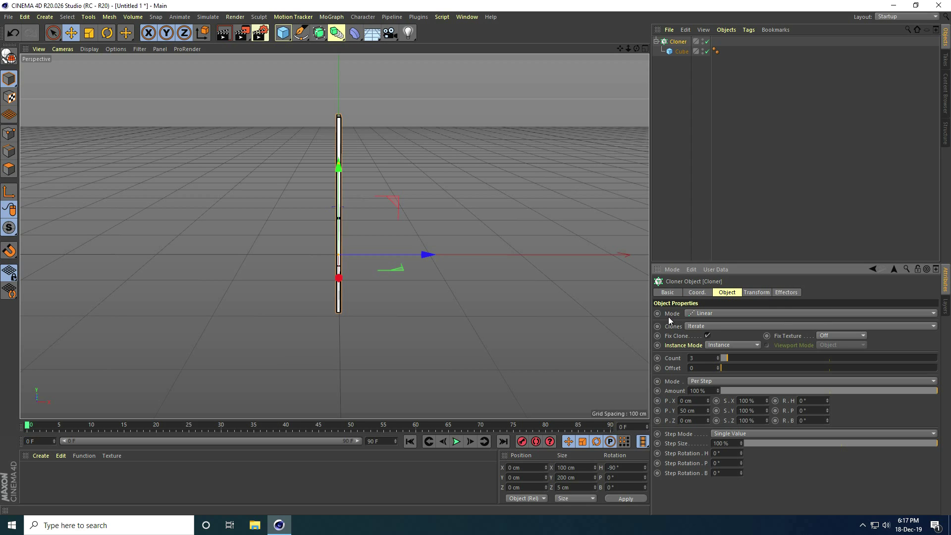
click(694, 314)
- Switch the Cloner to Grid Array with a single column of 100 clones along Z
click(702, 353)
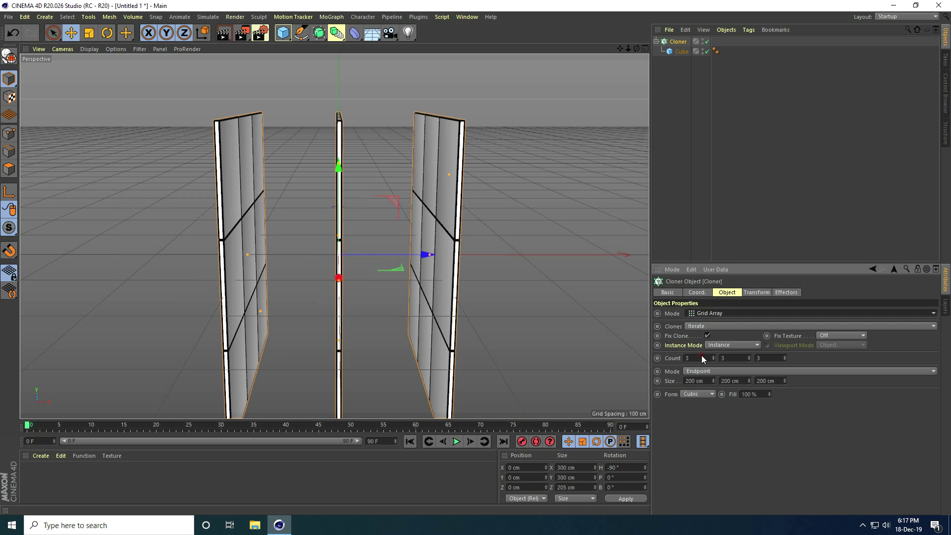
scroll(358, 196, down, 2)
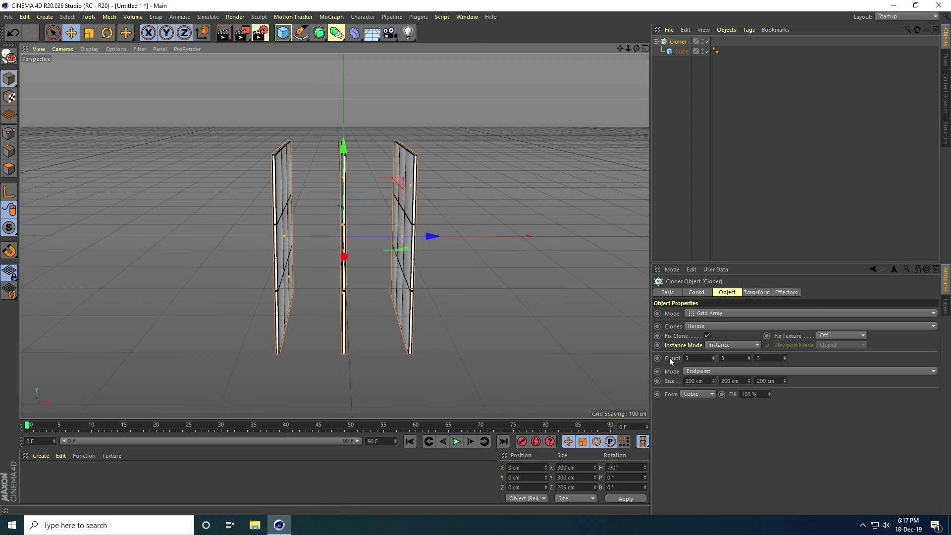
double_click(700, 358)
text(1)
key(Tab)
text(0)
key(Return)
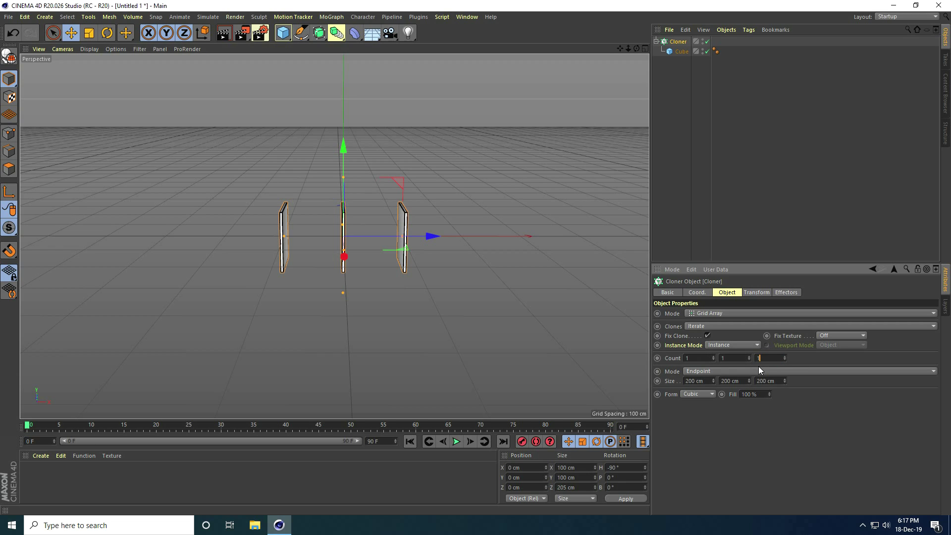
text(100)
key(Return)
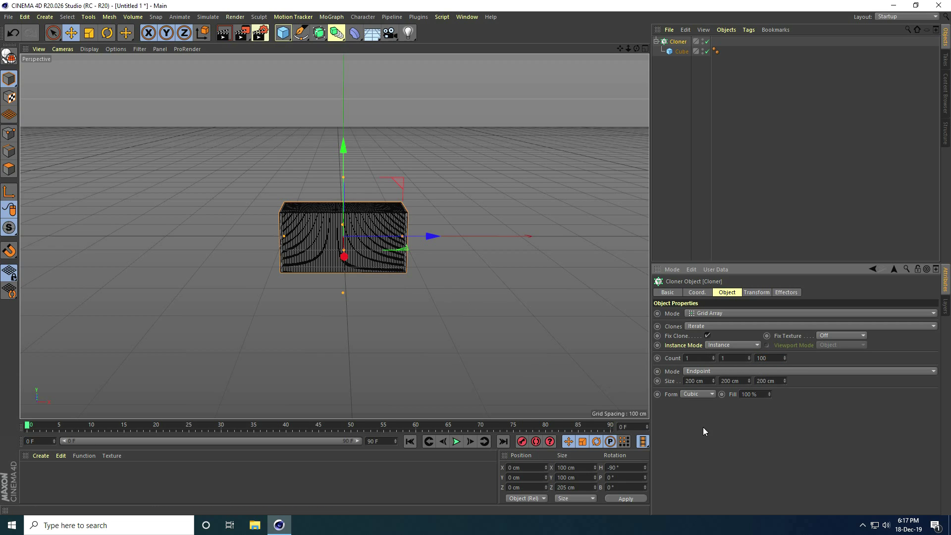
- Set the grid size to 0, 0 and 1000 cm
text(0)
key(Tab)
text(0)
key(Tab)
text(1000)
key(Return)
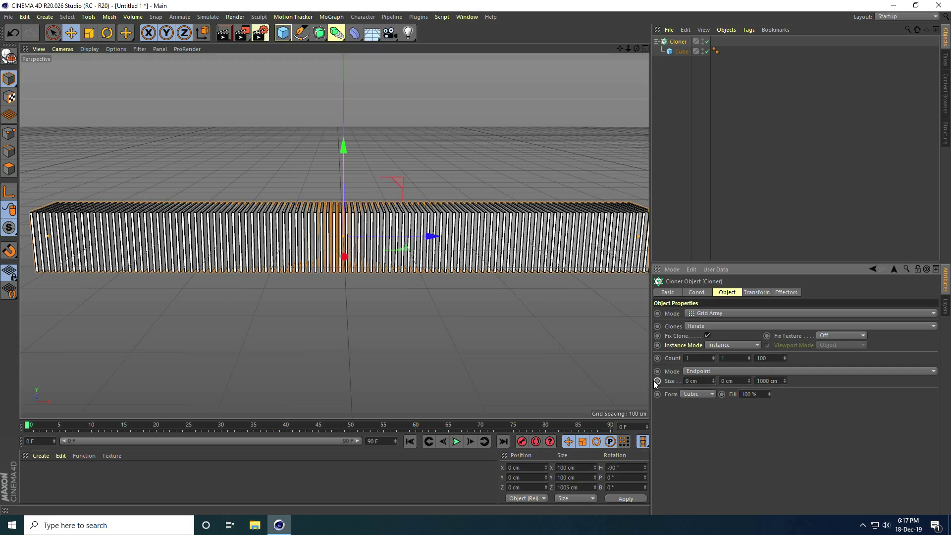
- Raise the Z clone count to 150
scroll(475, 278, up, 5)
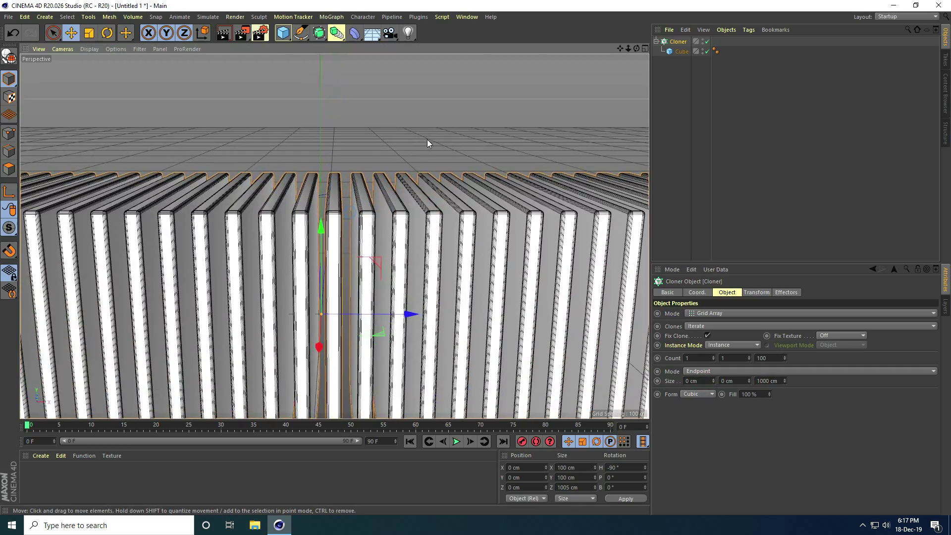
scroll(379, 239, down, 10)
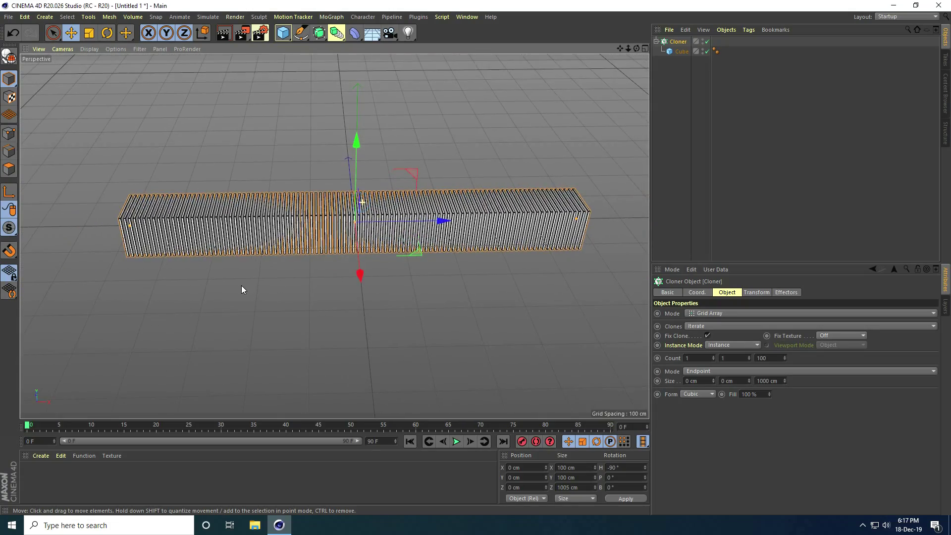
scroll(308, 215, up, 6)
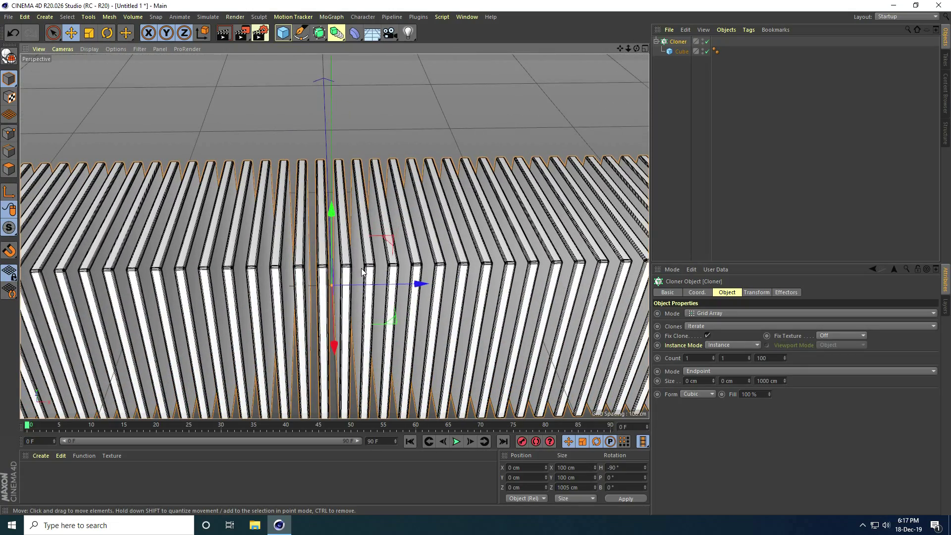
double_click(771, 358)
text(150)
key(Return)
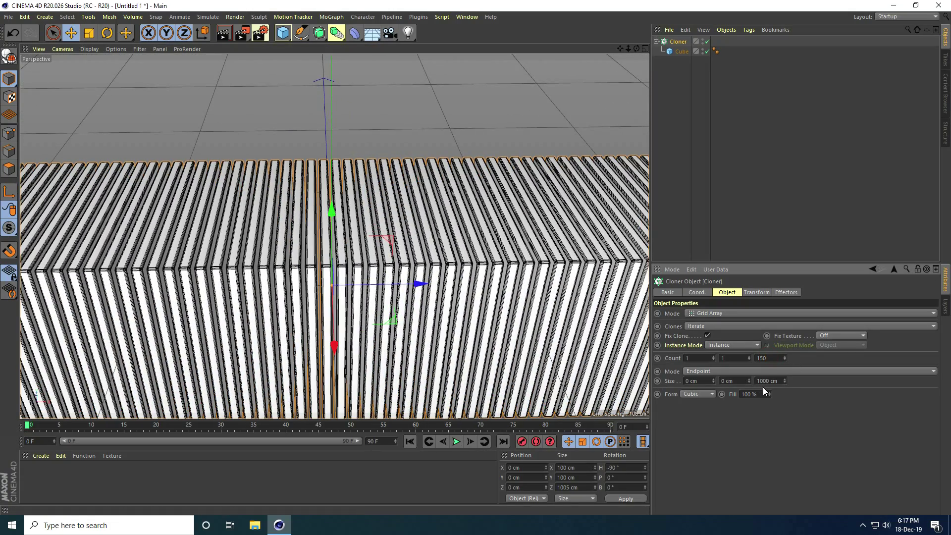
scroll(376, 224, up, 3)
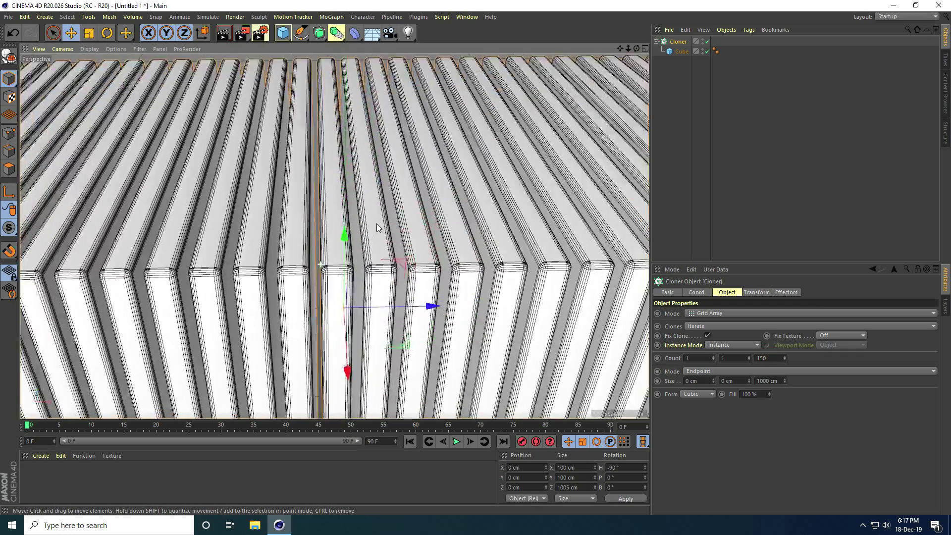
scroll(398, 201, down, 8)
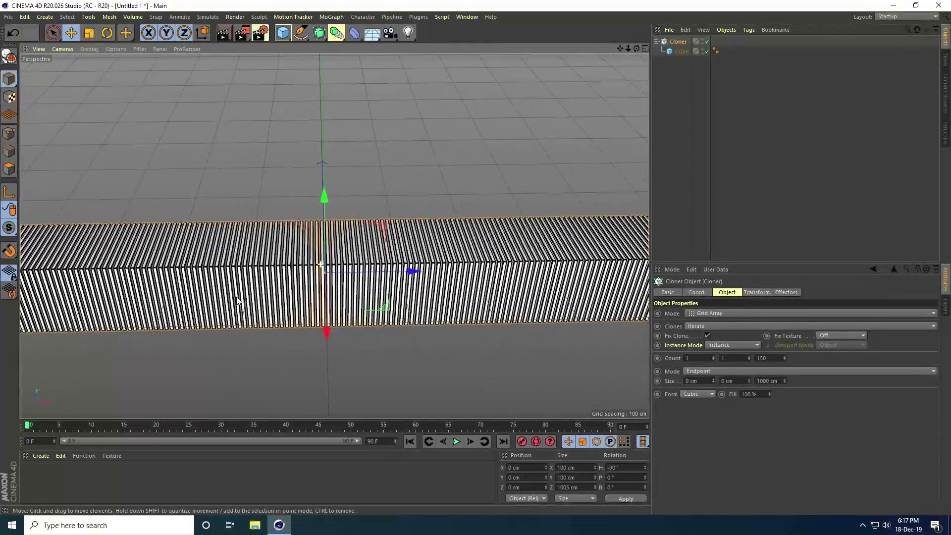
- Switch the viewport to plain Gouraud Shading and frame the row of clones
click(314, 209)
alt+drag(314, 209, 315, 324)
click(92, 49)
click(96, 61)
scroll(349, 222, up, 3)
alt+drag(348, 239, 341, 197)
alt+right_drag(342, 200, 327, 265)
- Add a Twist deformer and a Null object to the scene
click(354, 33)
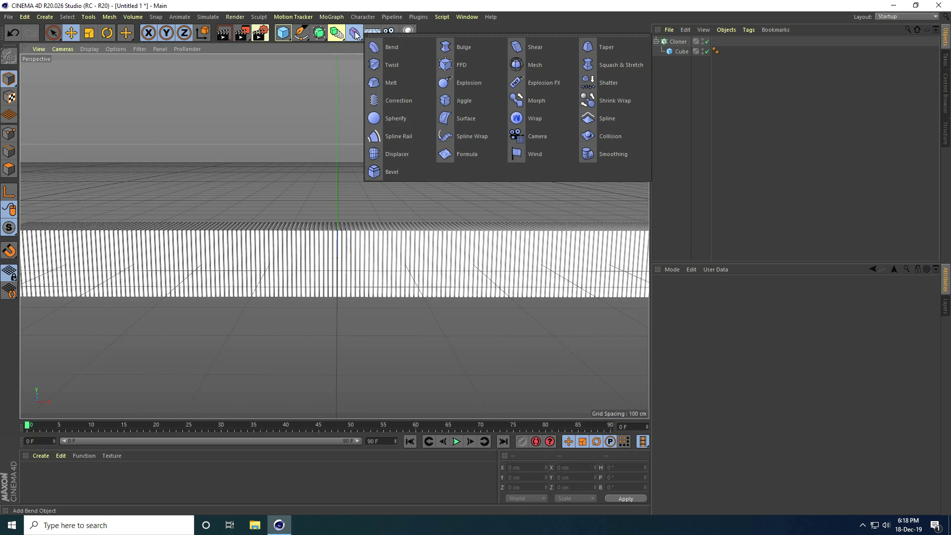
click(393, 66)
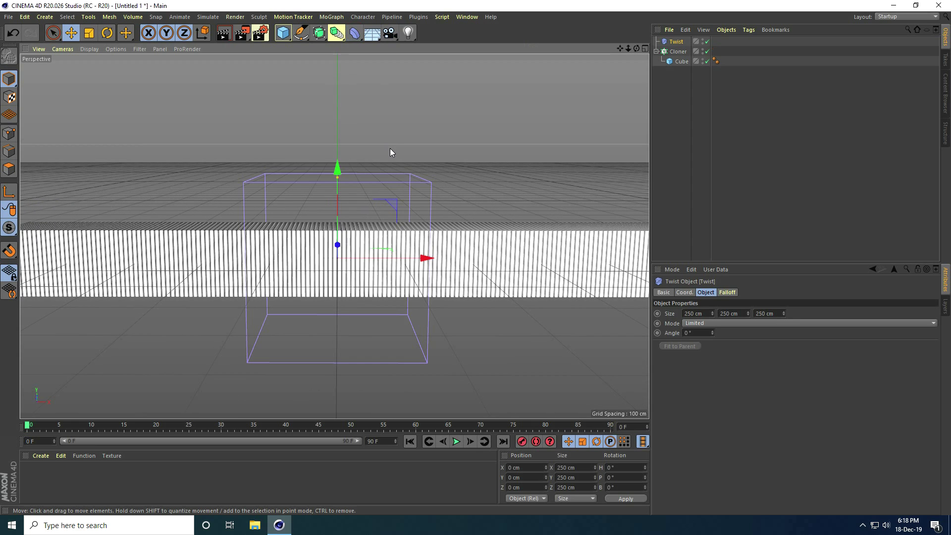
click(290, 34)
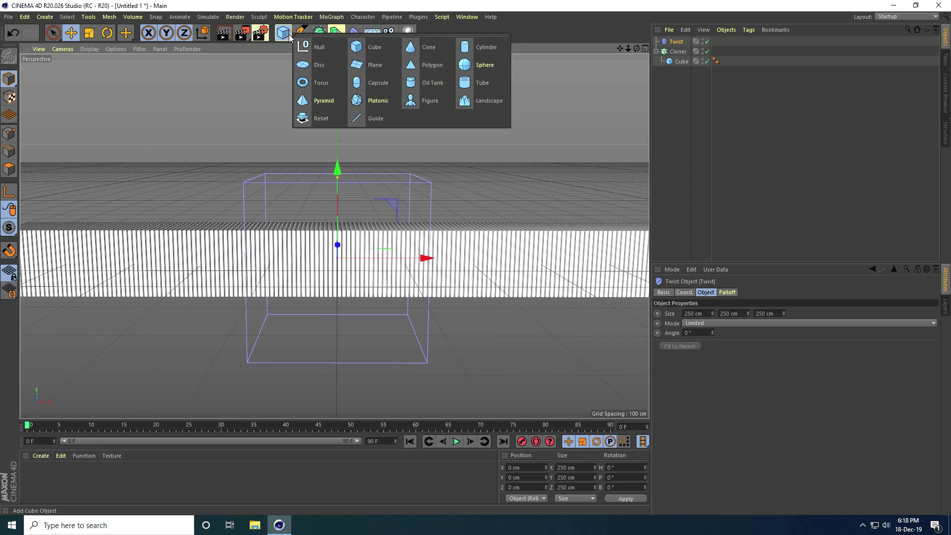
click(331, 55)
- Group the Cloner and the Twist deformer under the Null
drag(674, 42, 663, 56)
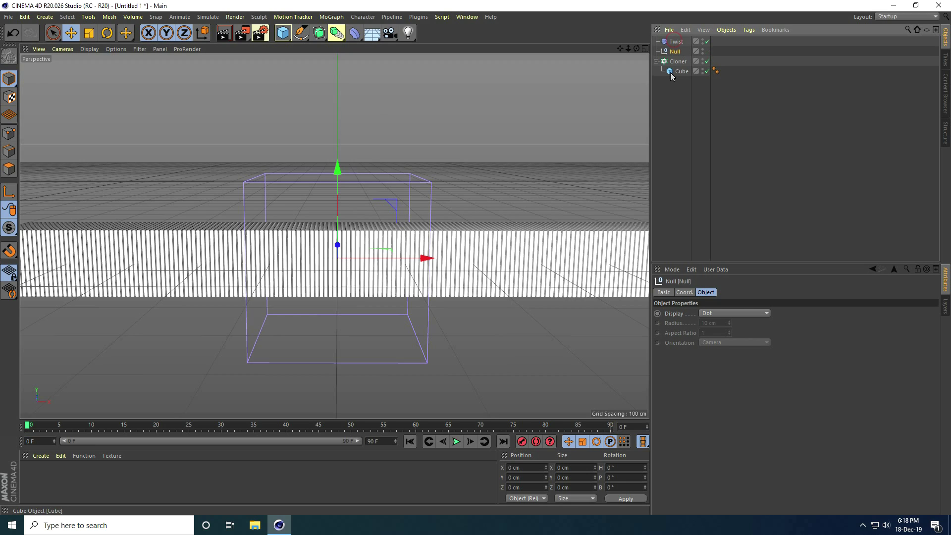
click(656, 61)
click(684, 61)
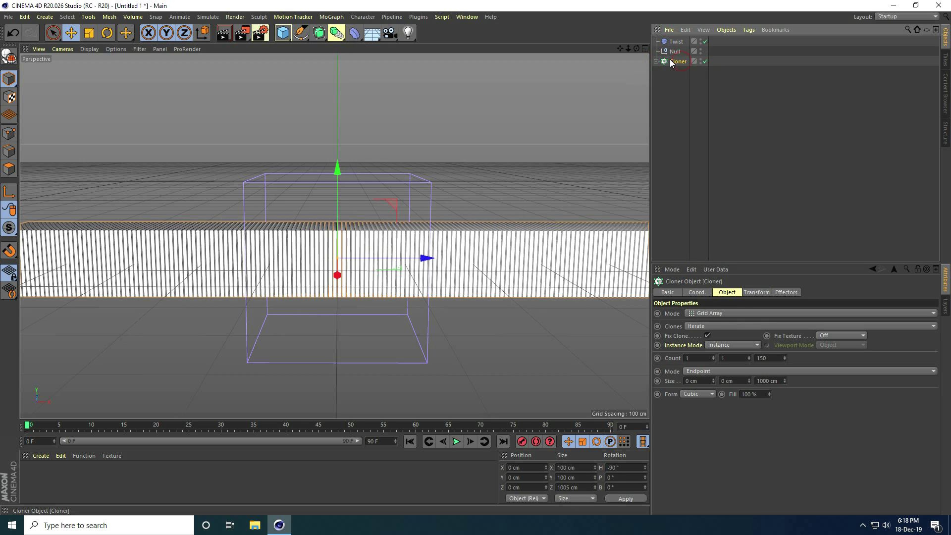
drag(688, 67, 674, 52)
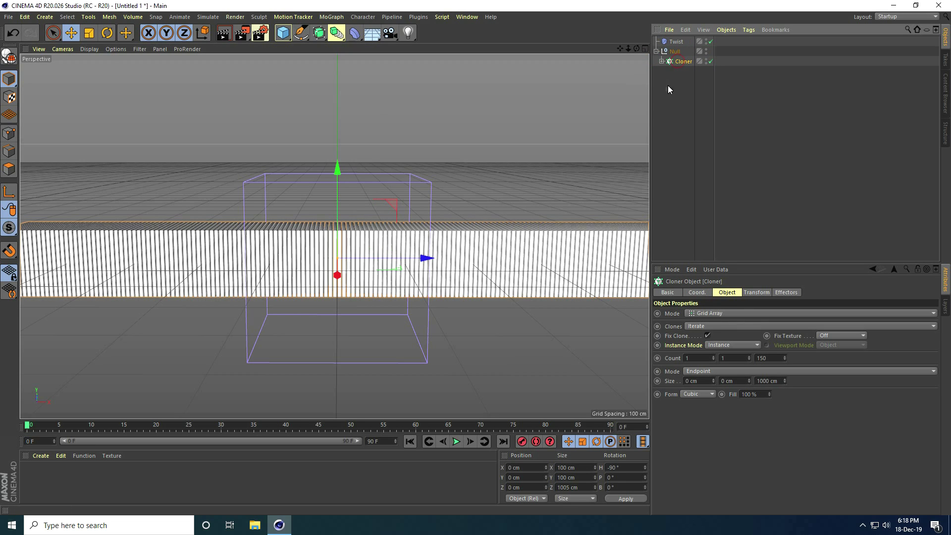
click(657, 51)
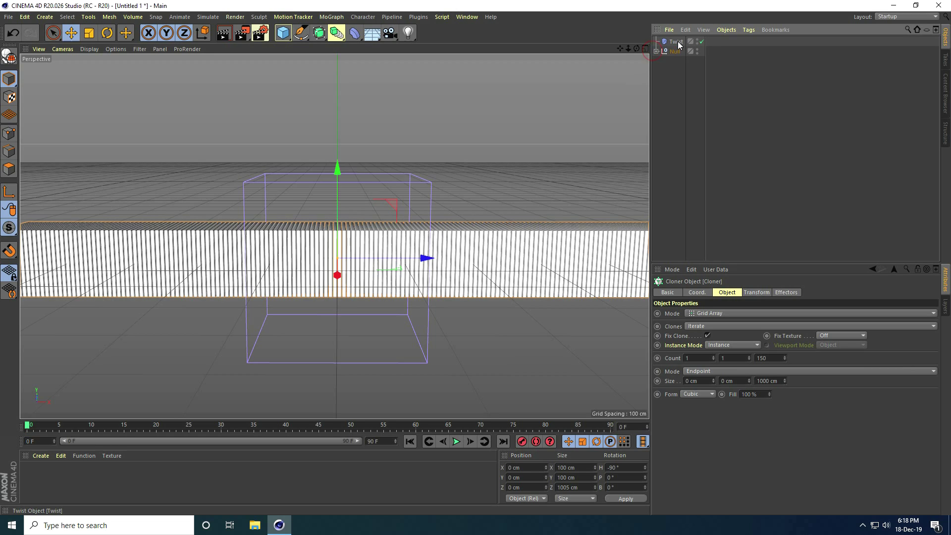
click(676, 42)
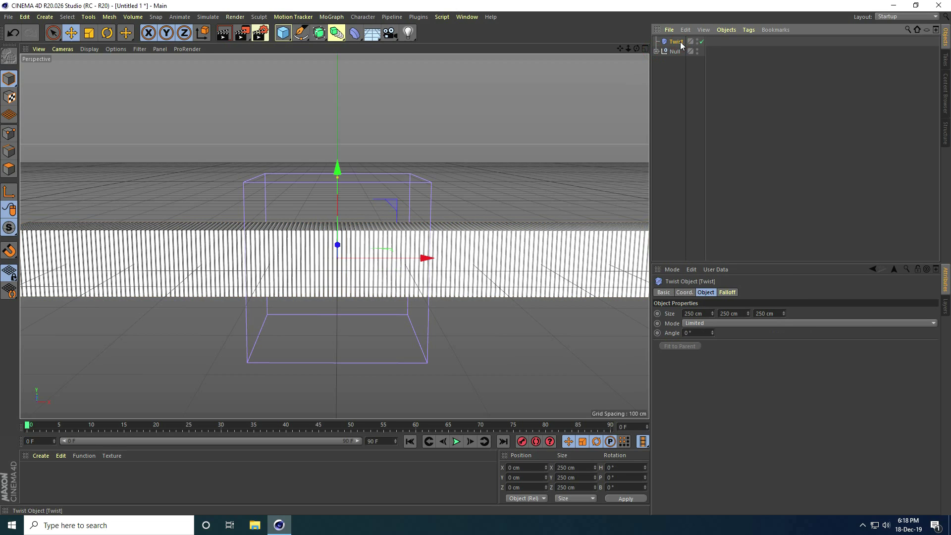
drag(682, 43, 673, 53)
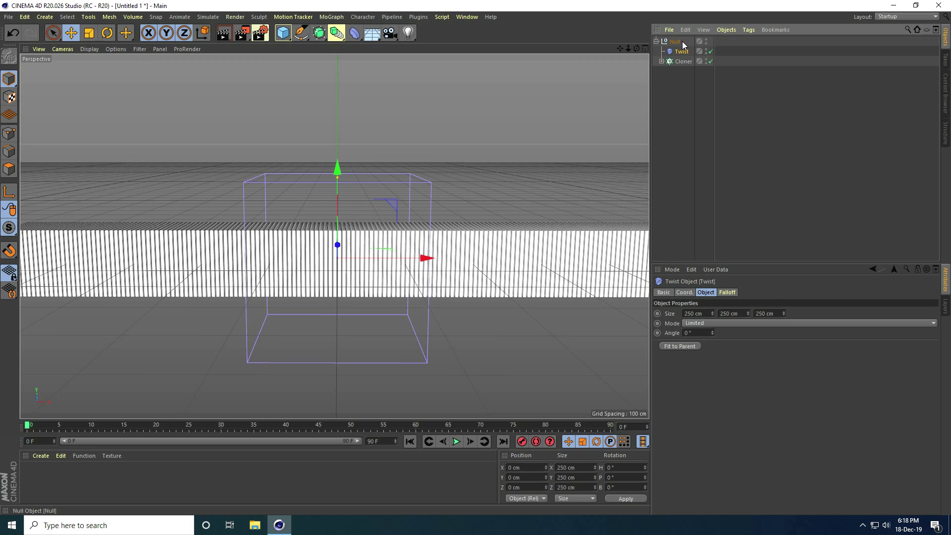
click(662, 60)
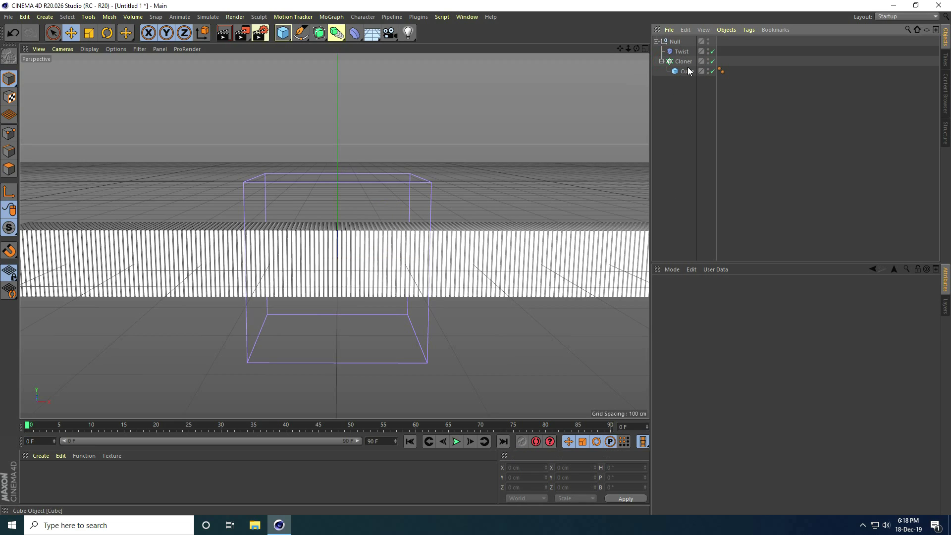
- Fit the Twist cage to its parent and test the Twist Angle
click(681, 53)
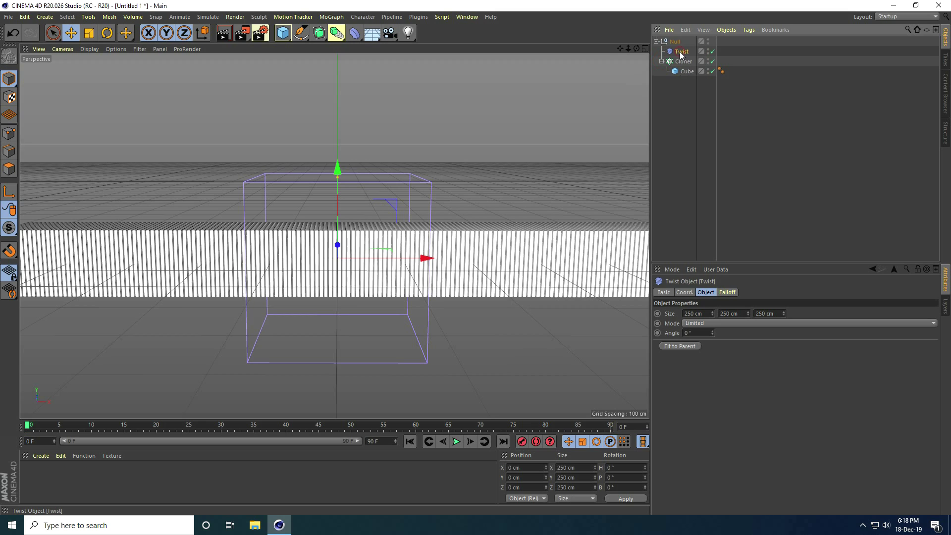
click(669, 346)
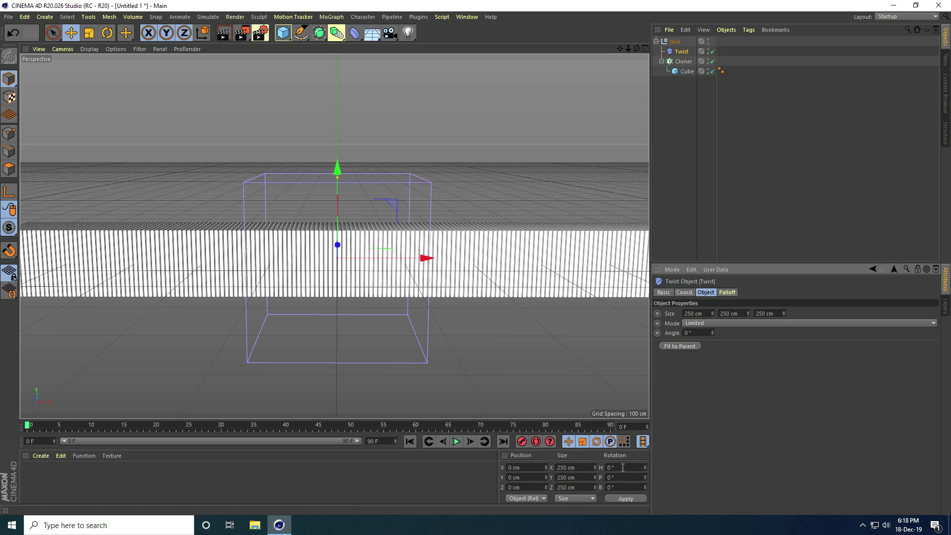
scroll(353, 318, down, 4)
drag(714, 333, 712, 331)
- Undo the trial twist and bank the Twist deformer 90°
key(ctrl+z)
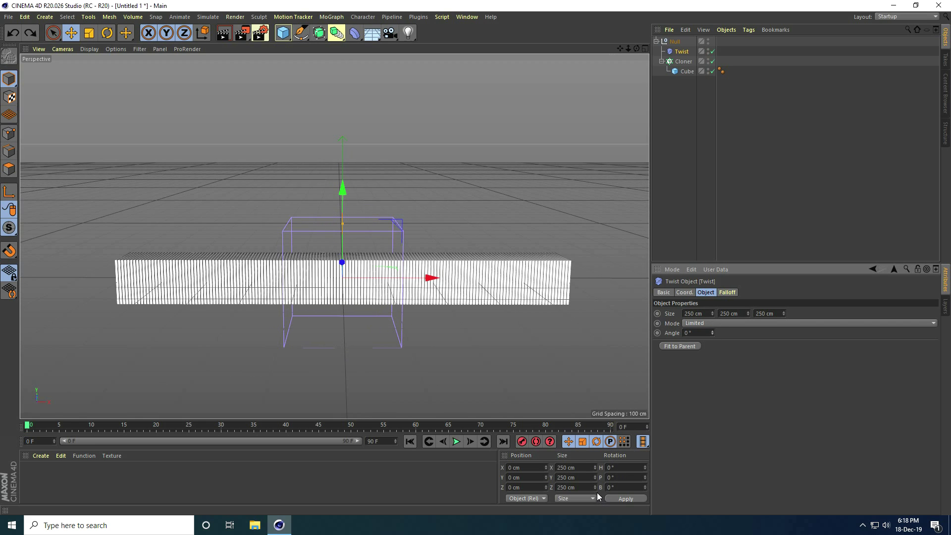
click(613, 488)
click(620, 497)
drag(712, 333, 701, 301)
- Set the Twist's Size Y to 1200 cm
scroll(359, 284, up, 3)
scroll(340, 329, down, 5)
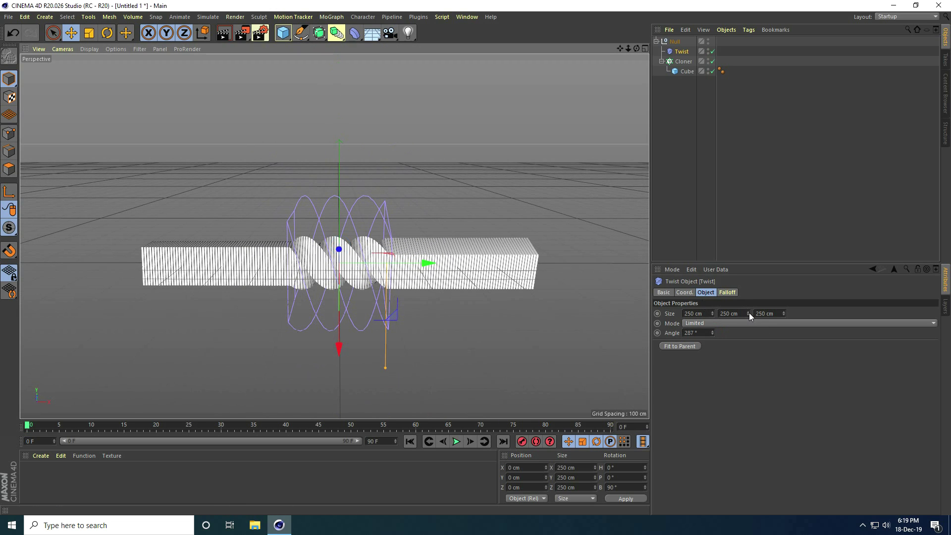
mouse_move(749, 313)
mouse_down()
mouse_move(789, 204)
mouse_move(749, 313)
mouse_up()
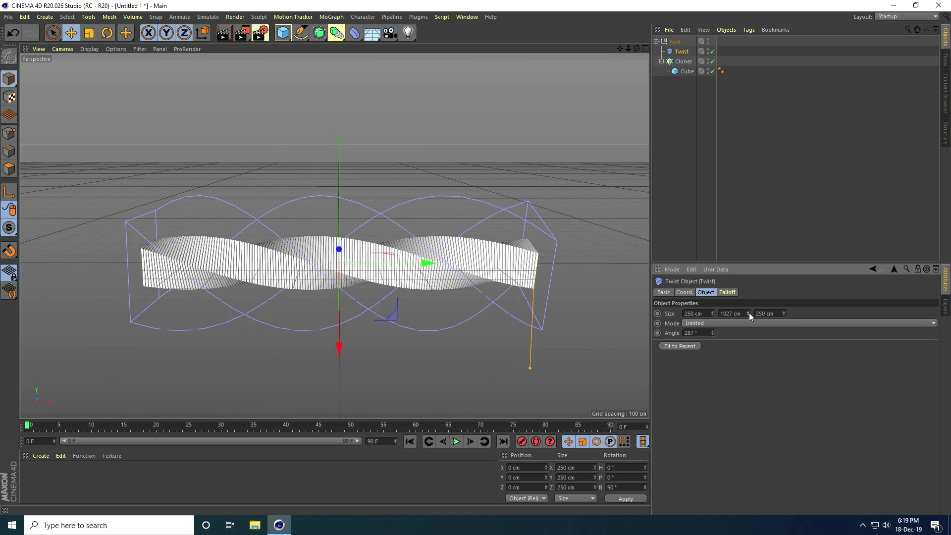
click(745, 312)
text(1200)
key(Return)
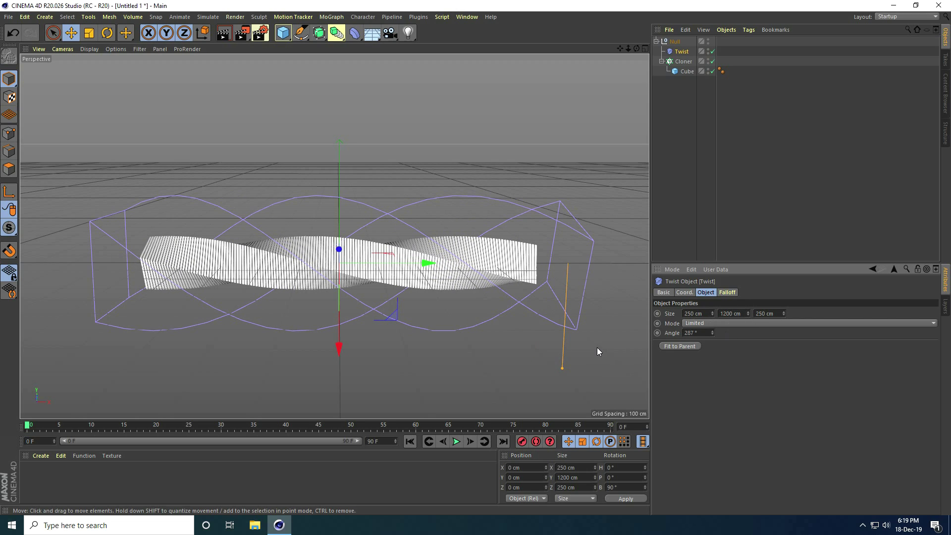
- Set the Twist Angle to 750° and confirm the 90° bank rotation
mouse_move(712, 331)
mouse_down()
mouse_move(715, 315)
mouse_move(709, 354)
mouse_move(715, 313)
mouse_move(712, 333)
mouse_up()
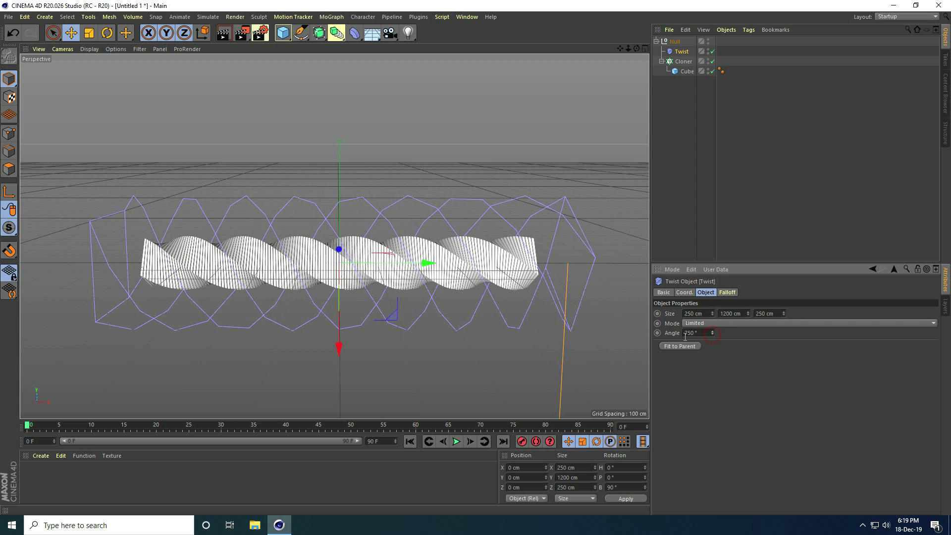
scroll(359, 273, up, 4)
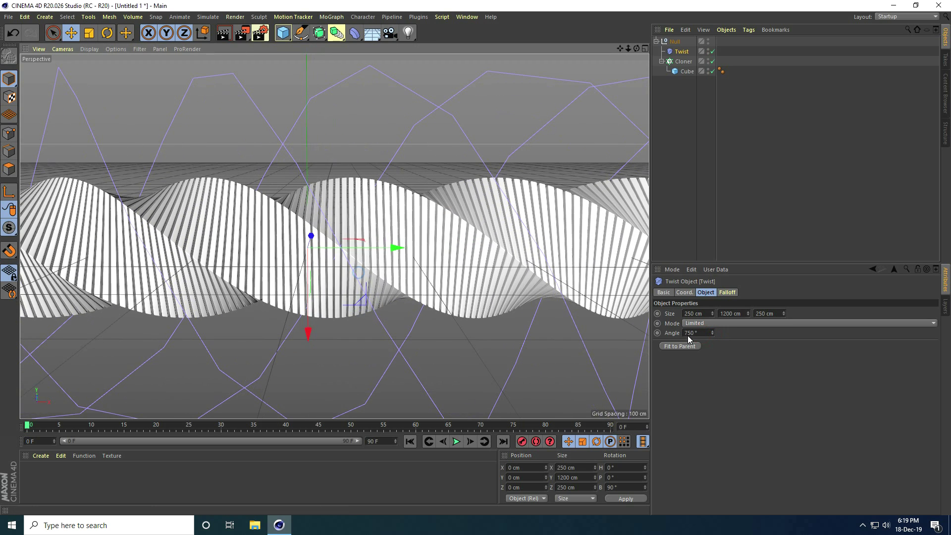
double_click(689, 333)
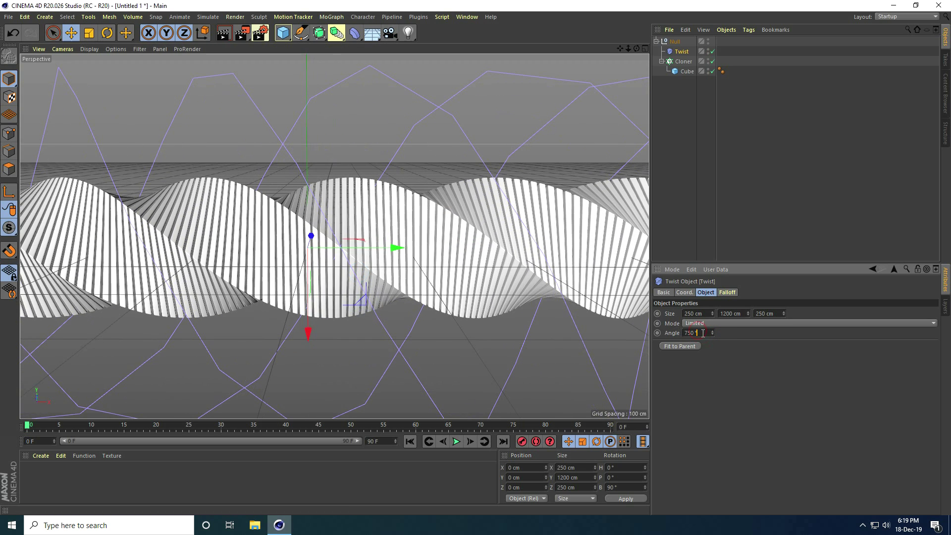
double_click(620, 487)
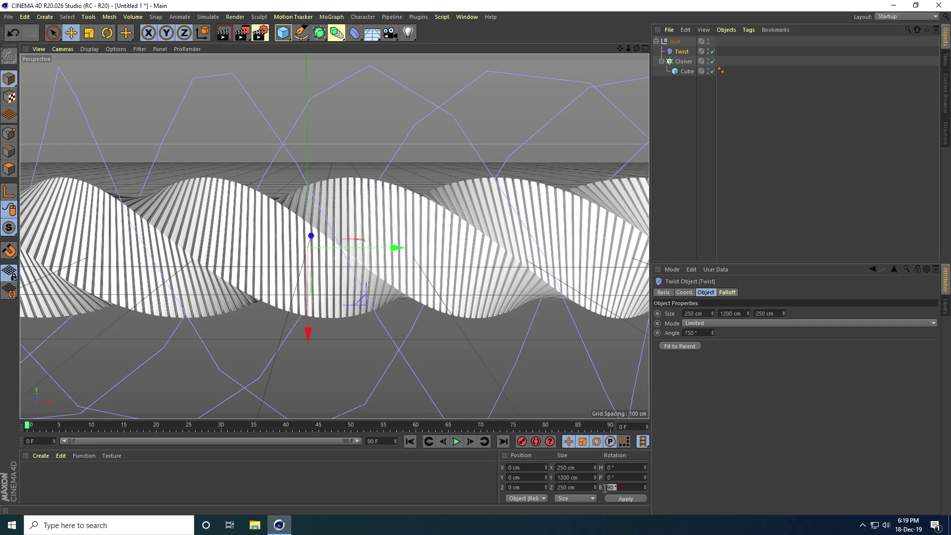
click(683, 418)
scroll(396, 347, down, 8)
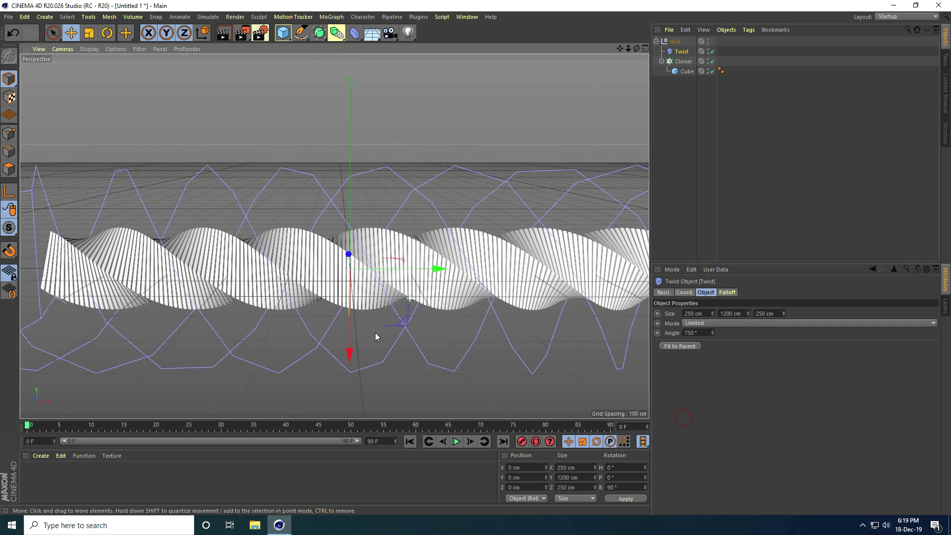
click(370, 335)
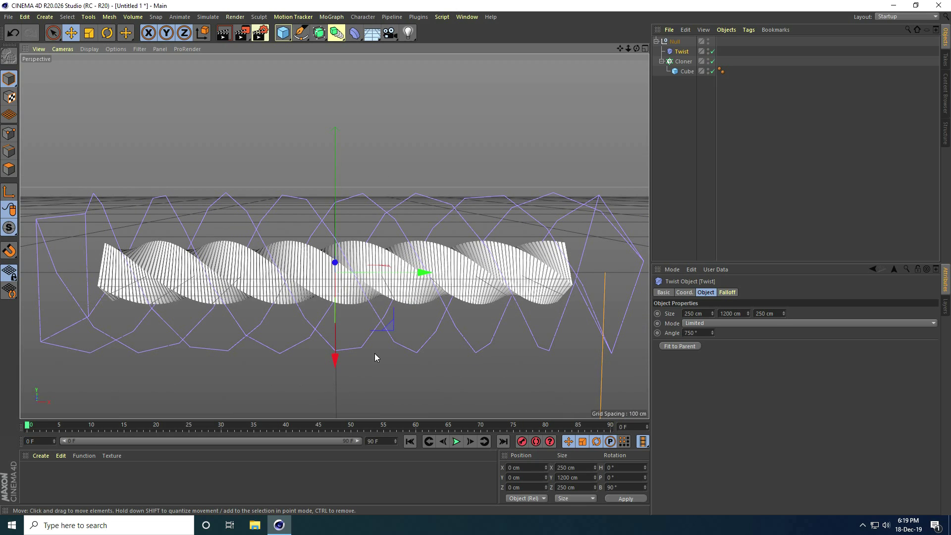
click(355, 35)
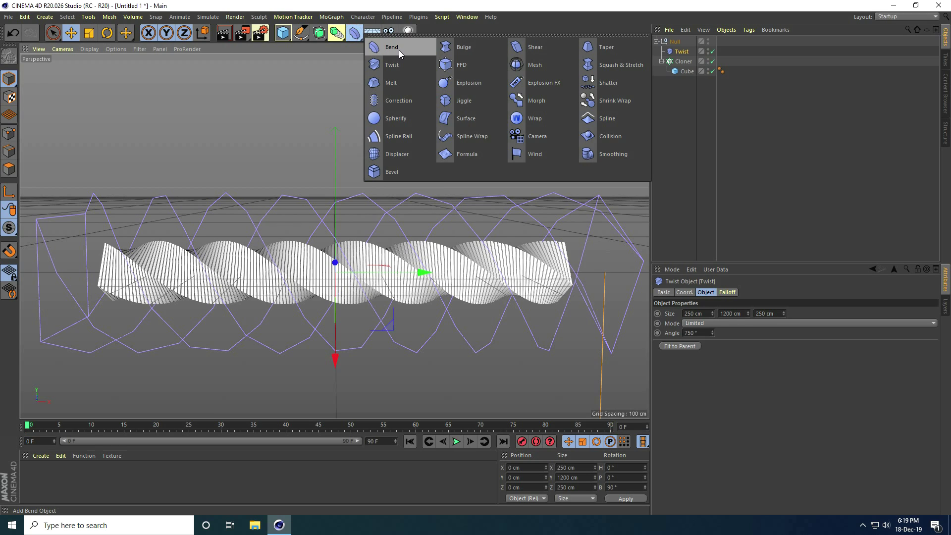
- Add a Bend deformer and move it into the Null group
click(399, 49)
drag(681, 43, 676, 53)
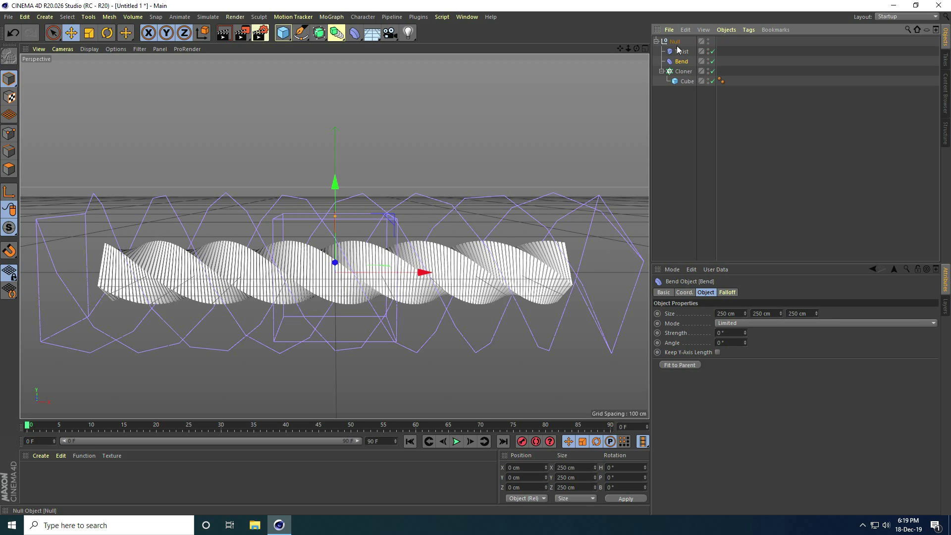
click(682, 51)
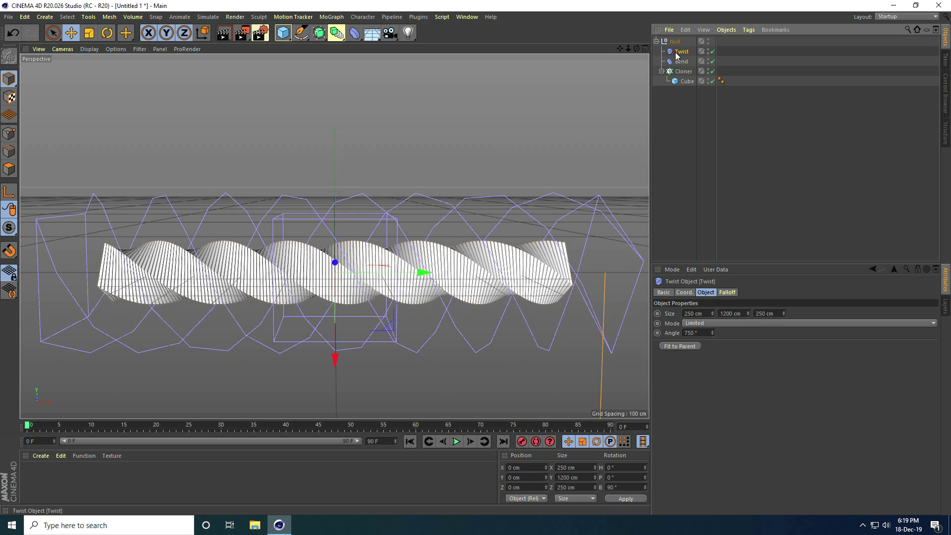
click(681, 61)
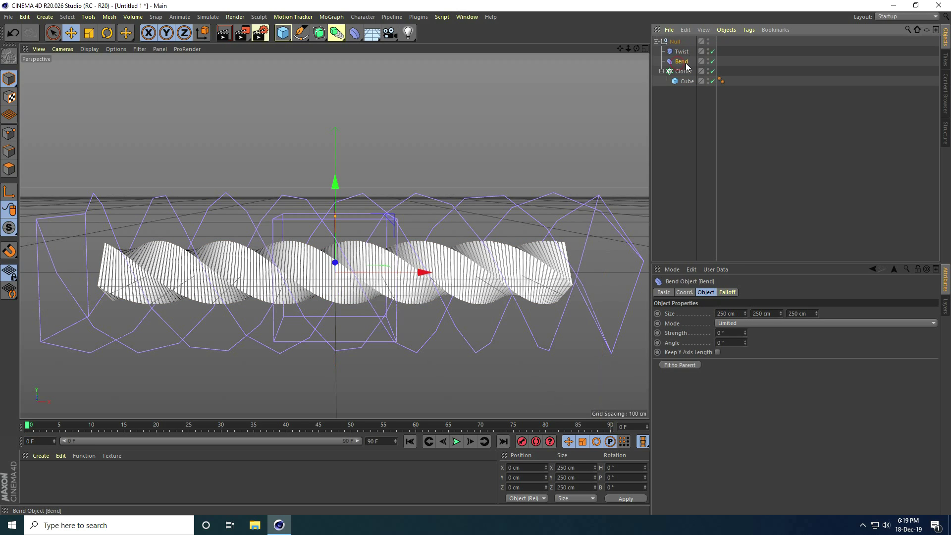
scroll(367, 322, down, 2)
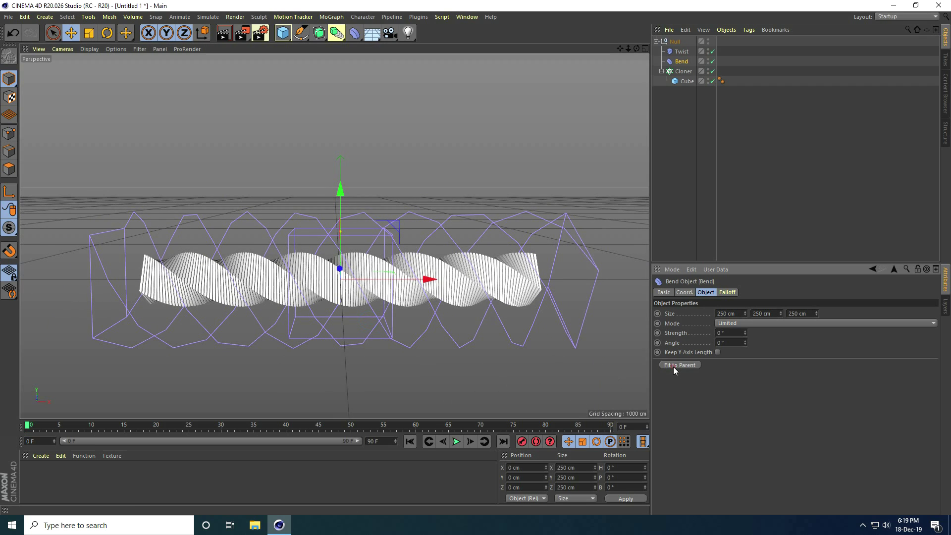
- Bank the Bend 90° and test its Strength, returning it to 0°
click(613, 486)
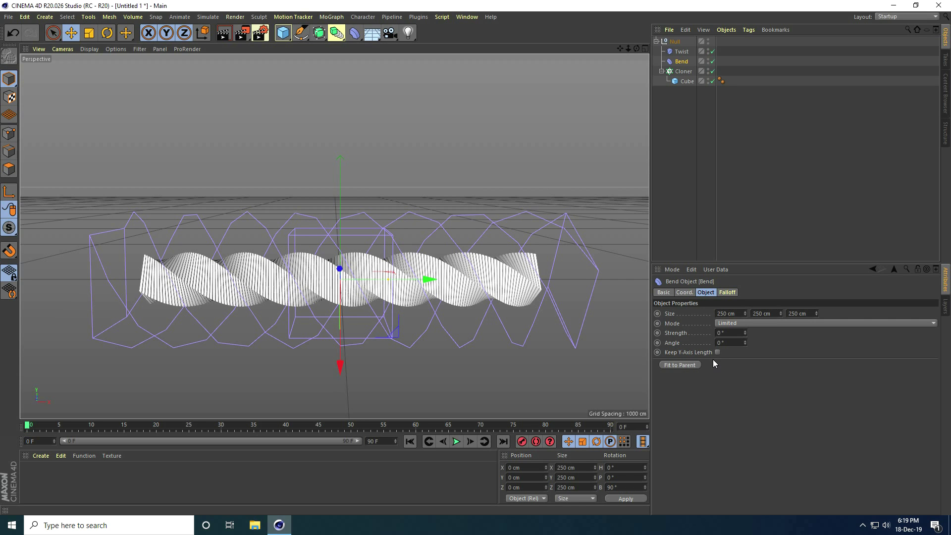
drag(743, 332, 744, 331)
scroll(291, 163, down, 4)
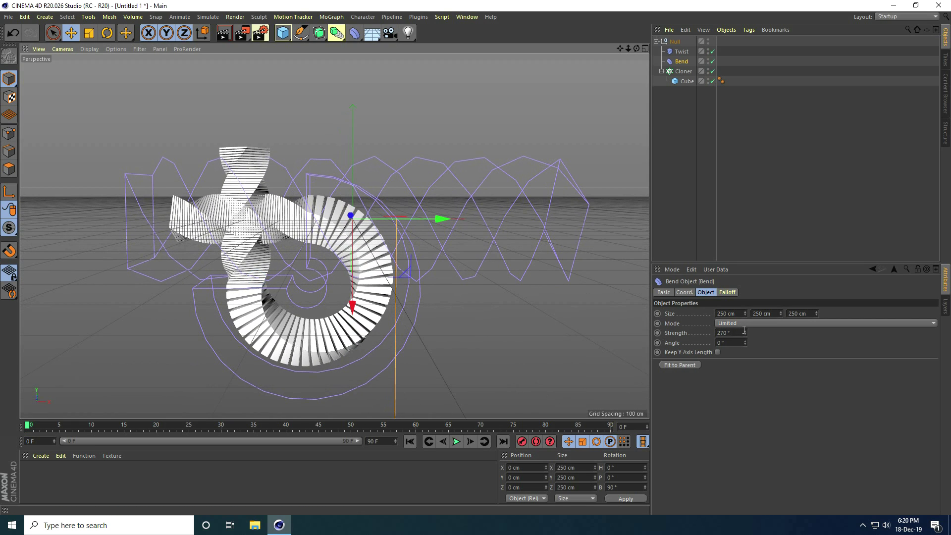
mouse_move(744, 330)
mouse_down()
mouse_move(742, 339)
mouse_move(743, 309)
mouse_move(742, 341)
mouse_move(738, 326)
mouse_up()
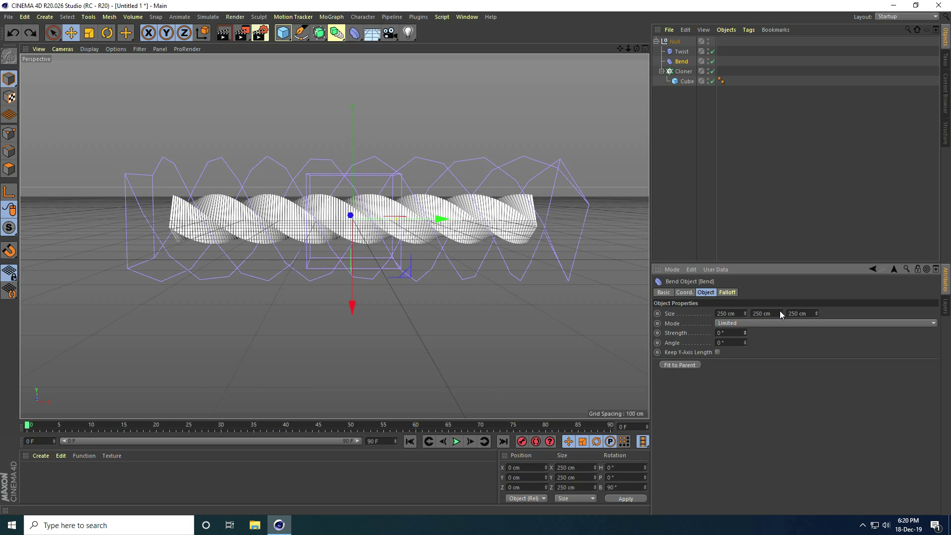
- Stretch the Bend cage and trial stronger curls, undoing the last strength change
drag(780, 310, 808, 271)
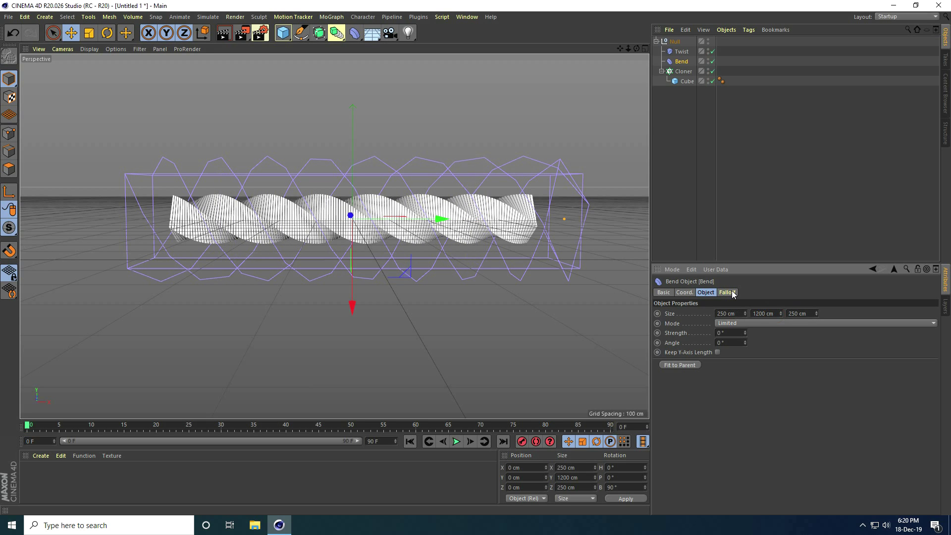
mouse_move(745, 332)
mouse_down()
mouse_move(744, 319)
mouse_move(744, 332)
mouse_up()
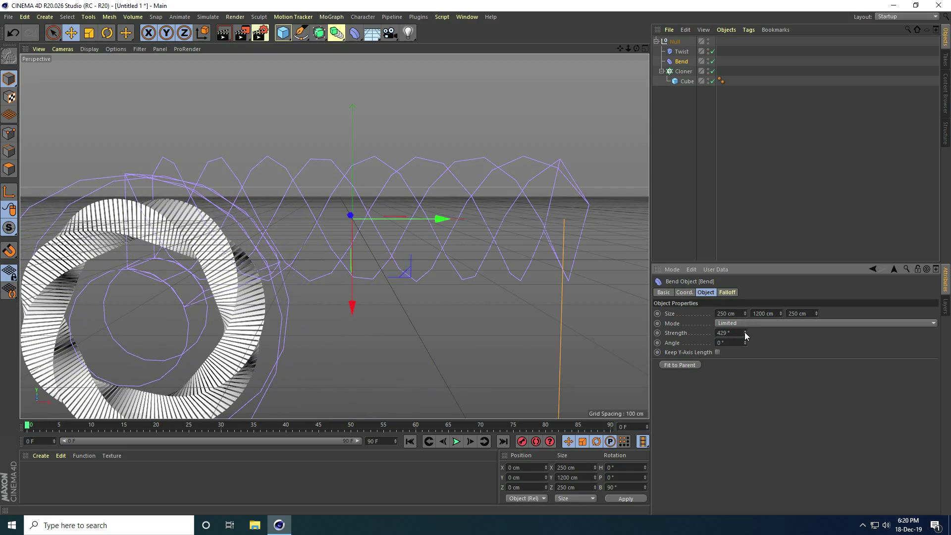
alt+drag(507, 306, 501, 301)
alt+drag(262, 228, 330, 213)
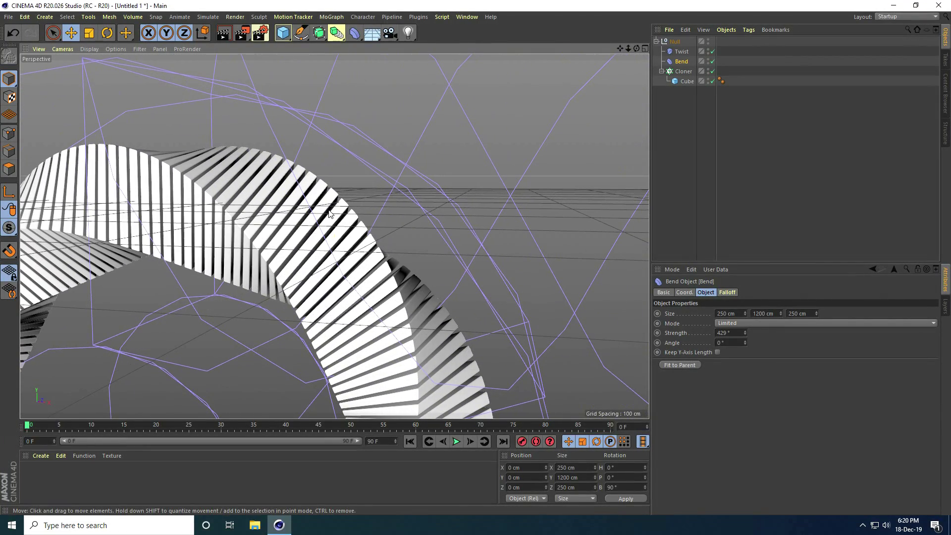
click(746, 331)
alt+drag(257, 203, 274, 207)
key(ctrl+z)
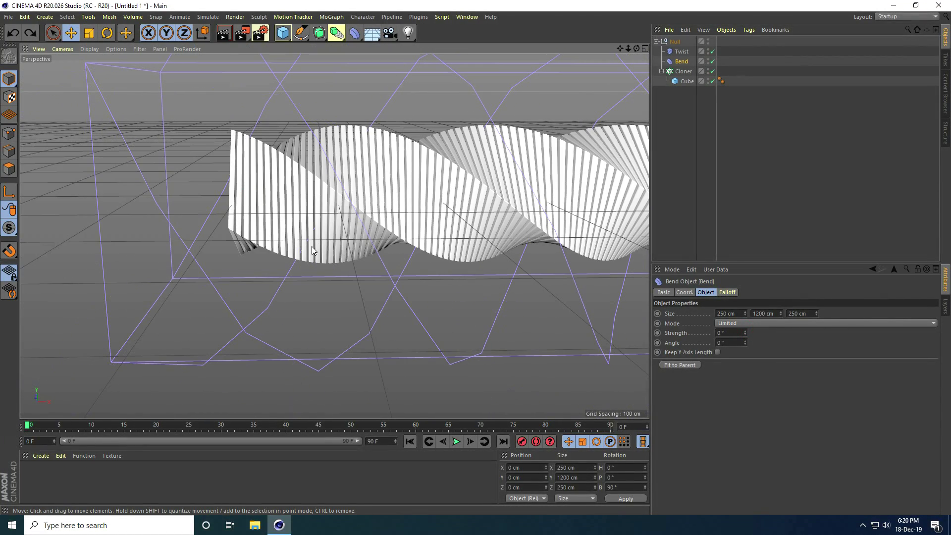
- Type 425 into Bend Strength and undo an accidental deformer move
click(734, 335)
text(425)
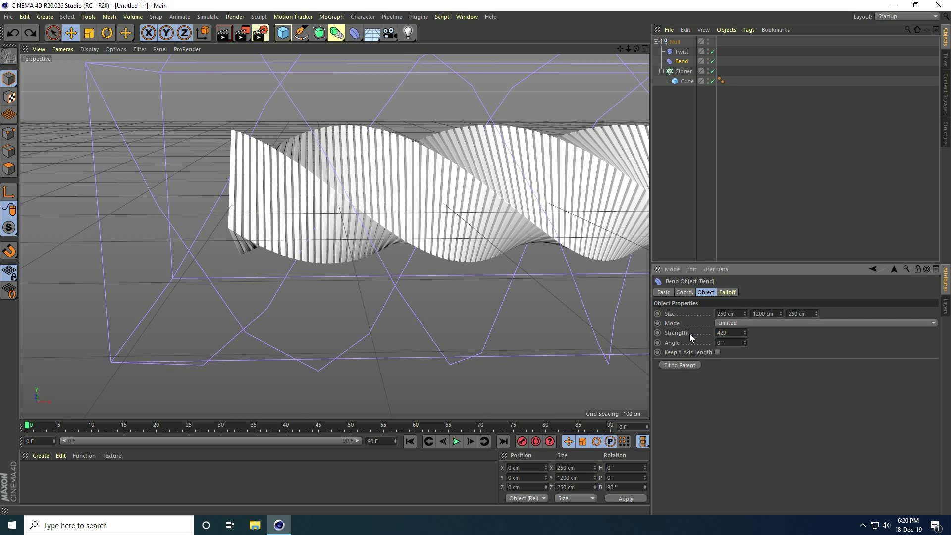
key(Return)
scroll(233, 209, down, 6)
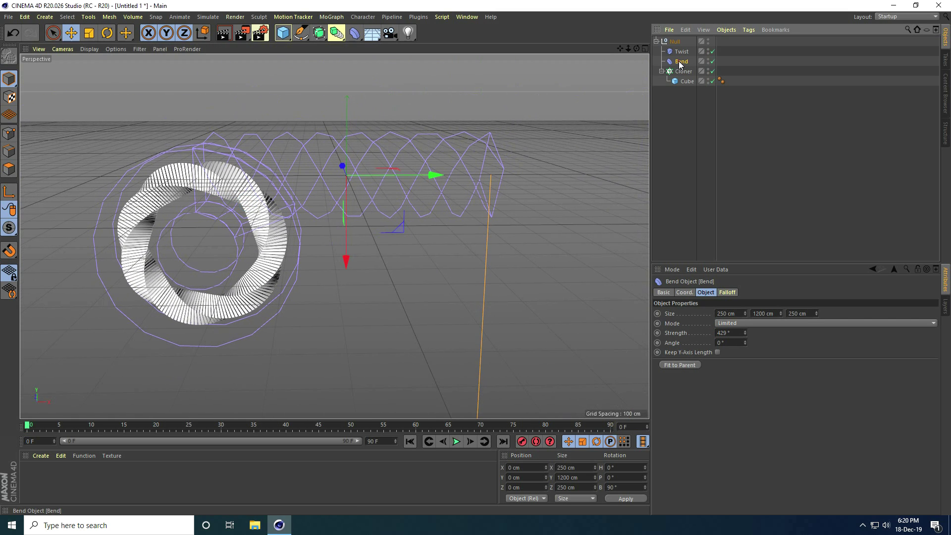
drag(416, 190, 368, 161)
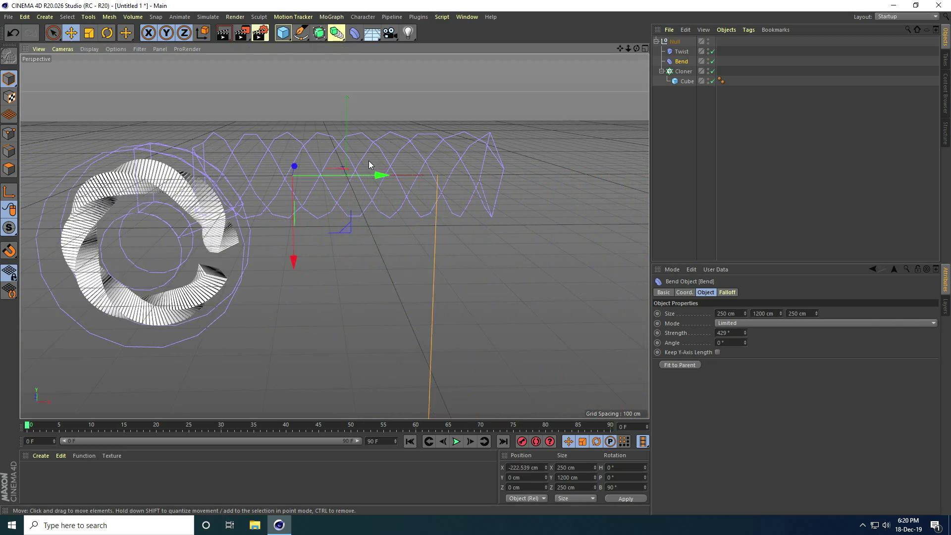
key(ctrl+z)
scroll(254, 168, up, 6)
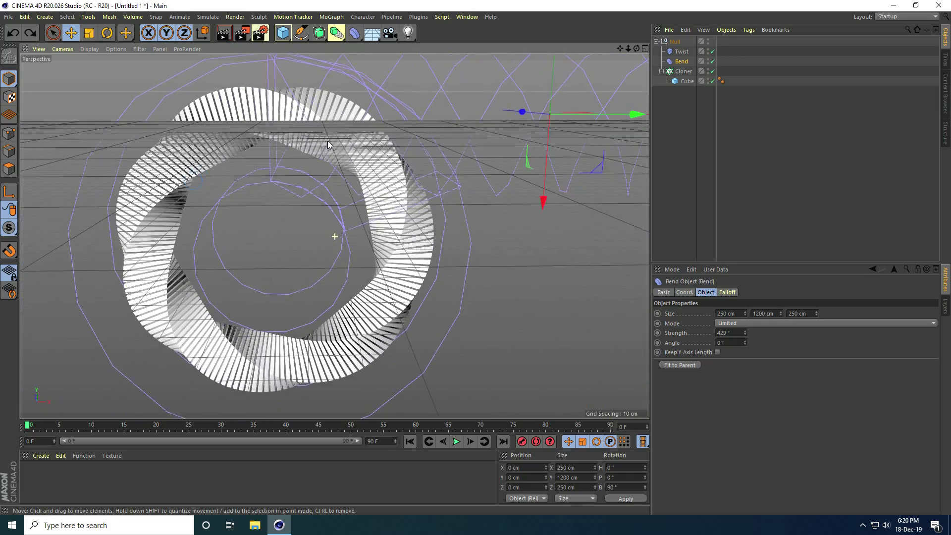
- Create Null.1 to hold the ring setup
alt+drag(331, 145, 340, 176)
alt+right_drag(340, 176, 496, 213)
alt+drag(495, 213, 358, 214)
drag(282, 40, 304, 38)
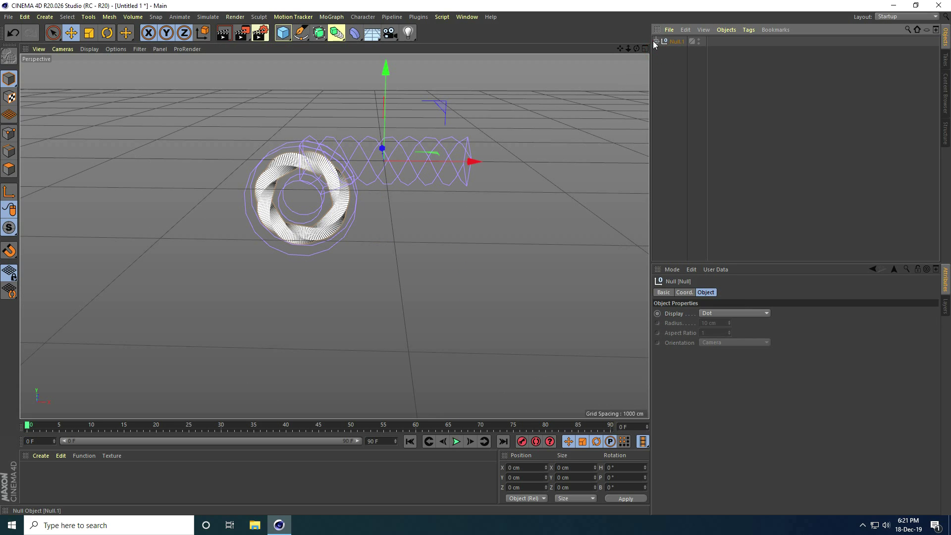
- Move the ring group to about X 602 cm and Y 265 cm
drag(476, 162, 558, 162)
mouse_move(410, 191)
alt+mouse_down()
mouse_move(480, 159)
mouse_move(409, 168)
mouse_move(409, 186)
alt+mouse_up()
drag(611, 140, 605, 136)
drag(530, 74, 539, 45)
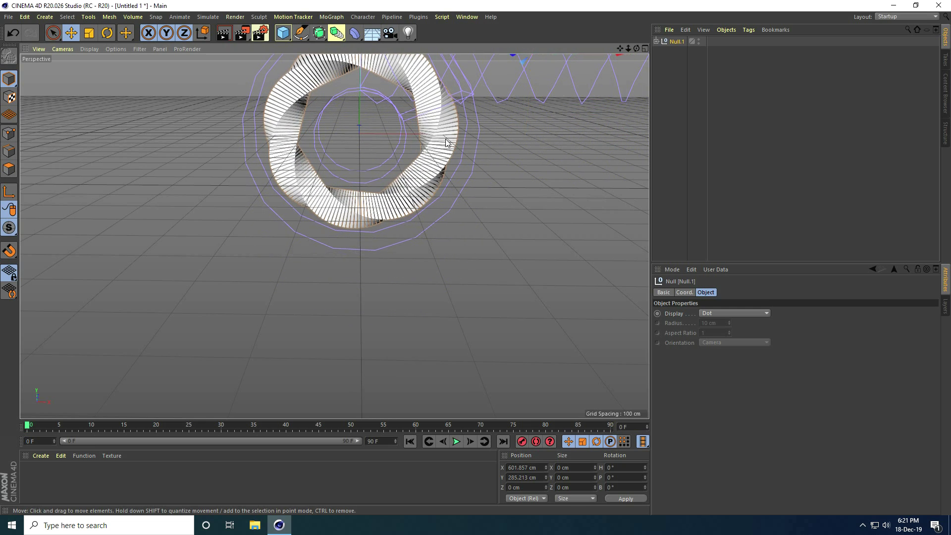
alt+middle_drag(464, 142, 405, 200)
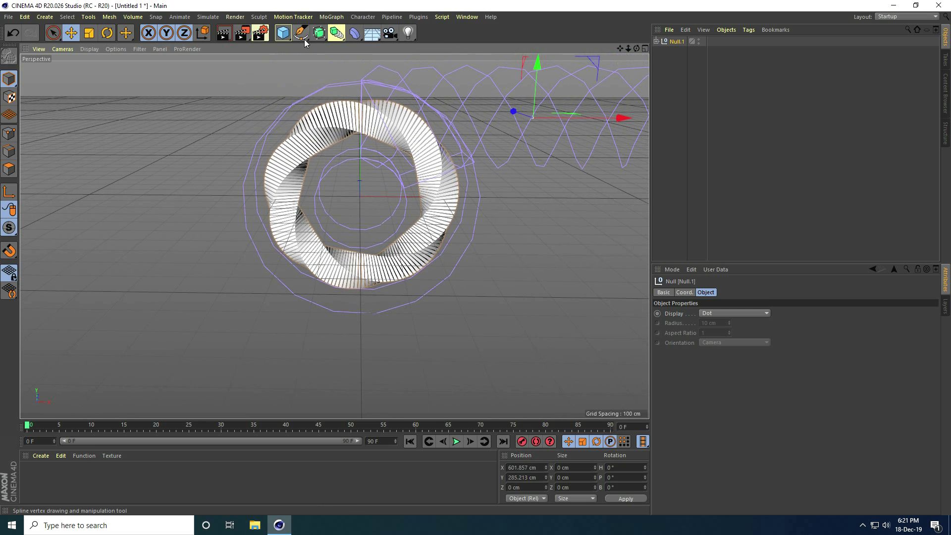
- Add a Cylinder and lower it below the ring to serve as the pole
click(283, 33)
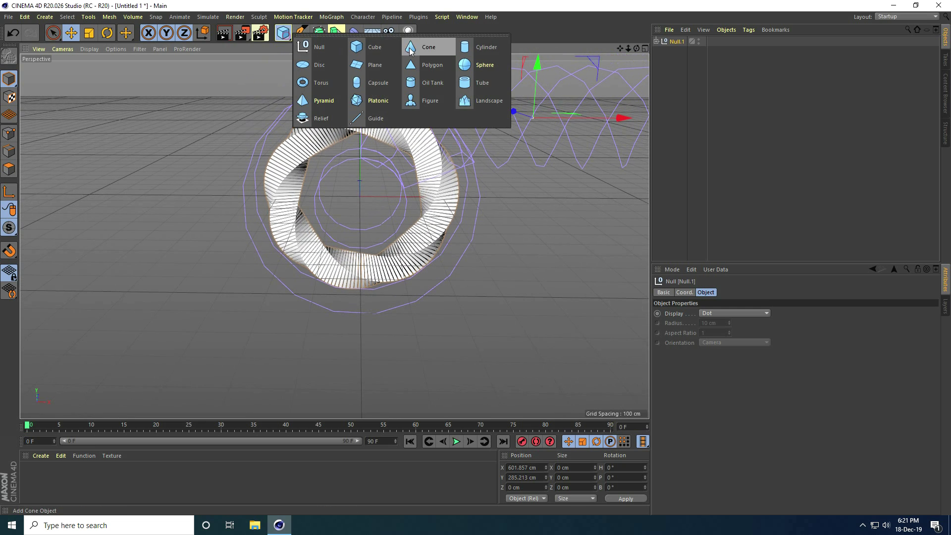
click(490, 48)
scroll(378, 307, up, 2)
drag(357, 82, 362, 218)
scroll(358, 288, up, 2)
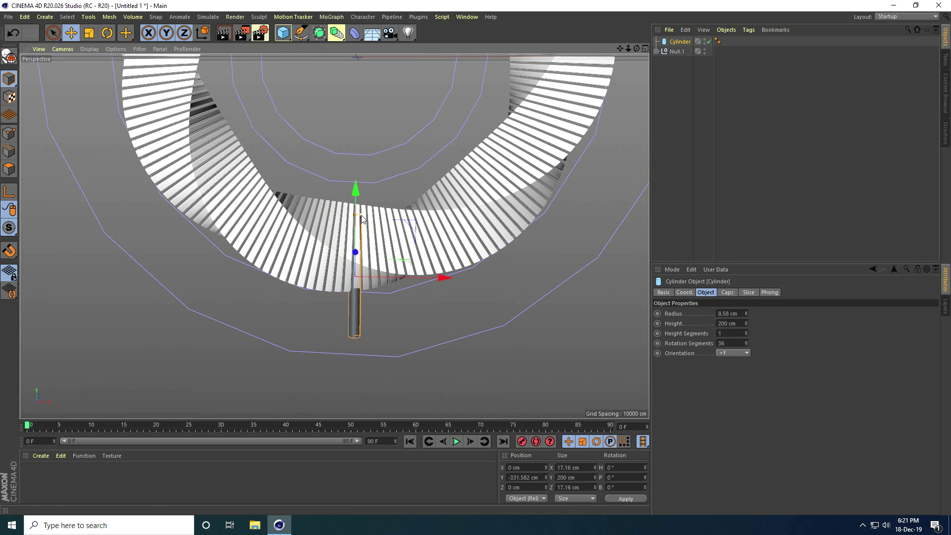
click(732, 314)
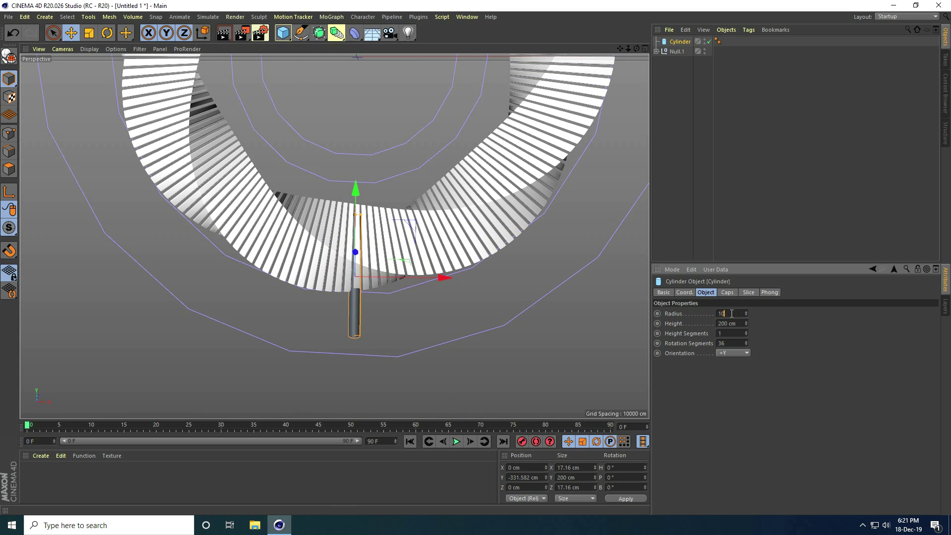
drag(356, 187, 356, 229)
- Add a second Cylinder under the pole and flatten it into a disc about 96 cm in radius
drag(280, 38, 483, 47)
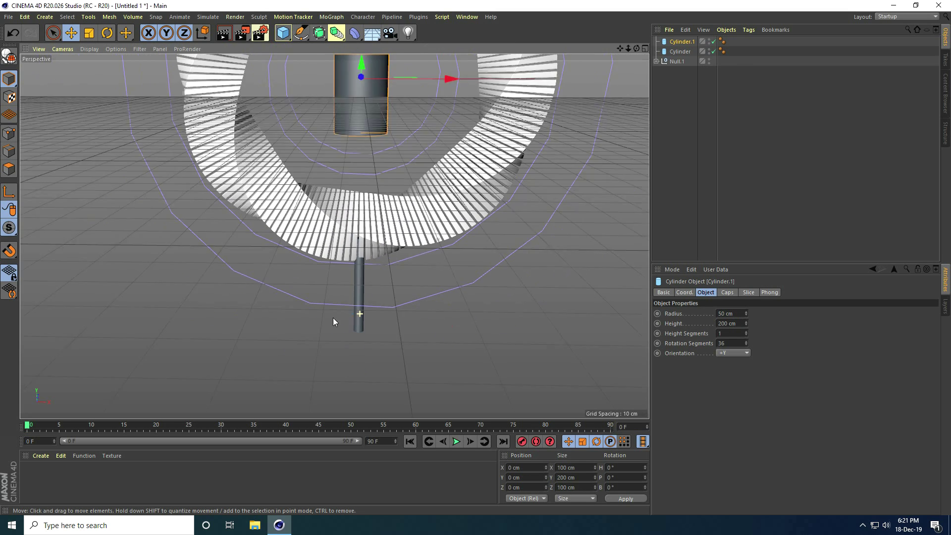
drag(343, 61, 349, 330)
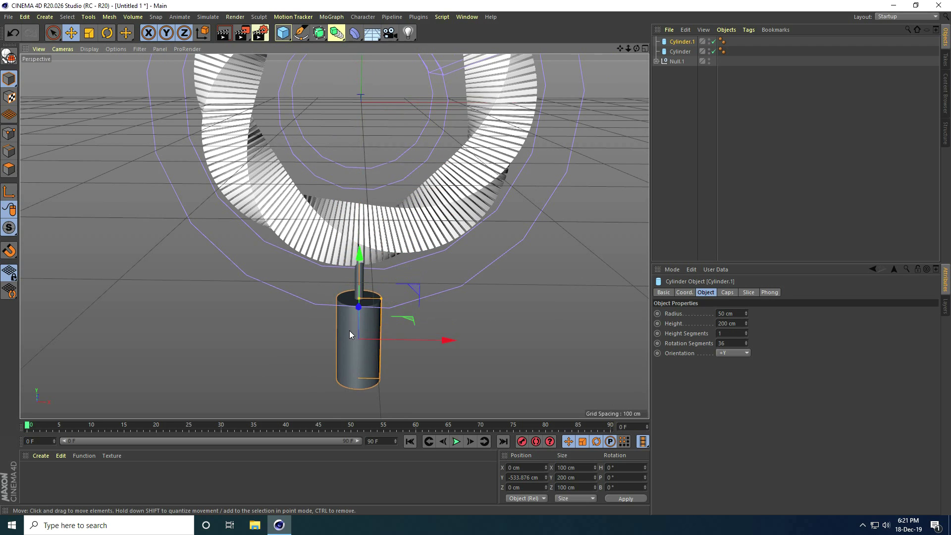
scroll(350, 335, up, 4)
drag(406, 275, 444, 273)
drag(370, 272, 365, 341)
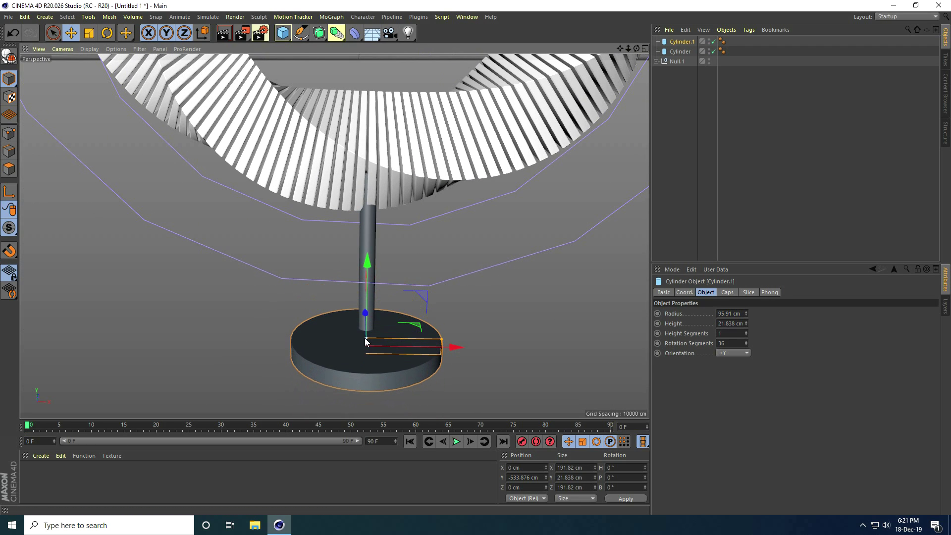
mouse_move(369, 265)
mouse_down()
mouse_move(367, 233)
mouse_move(368, 295)
mouse_move(368, 247)
mouse_up()
- Turn on cap fillets with a 2 cm radius on the base disc, then select the pole
click(727, 292)
click(694, 335)
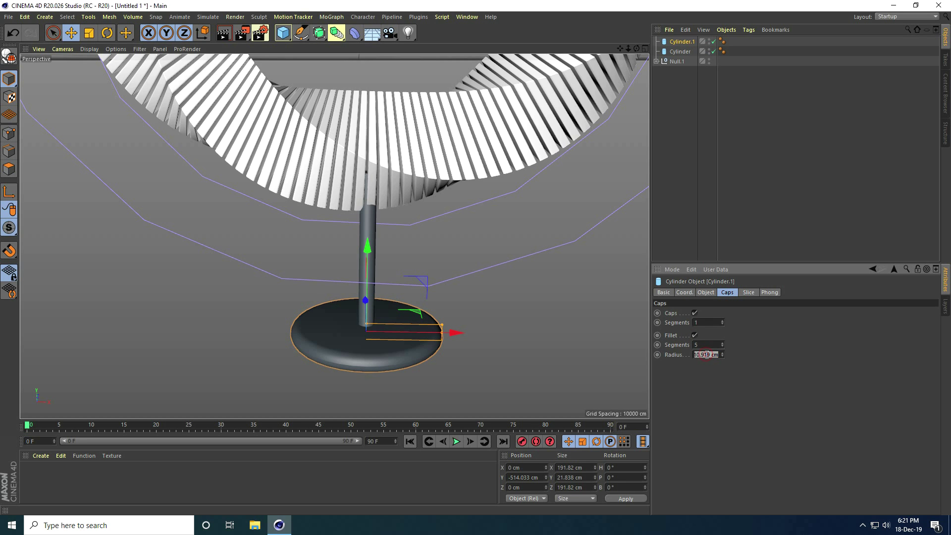
text(2)
key(Return)
alt+drag(348, 347, 388, 307)
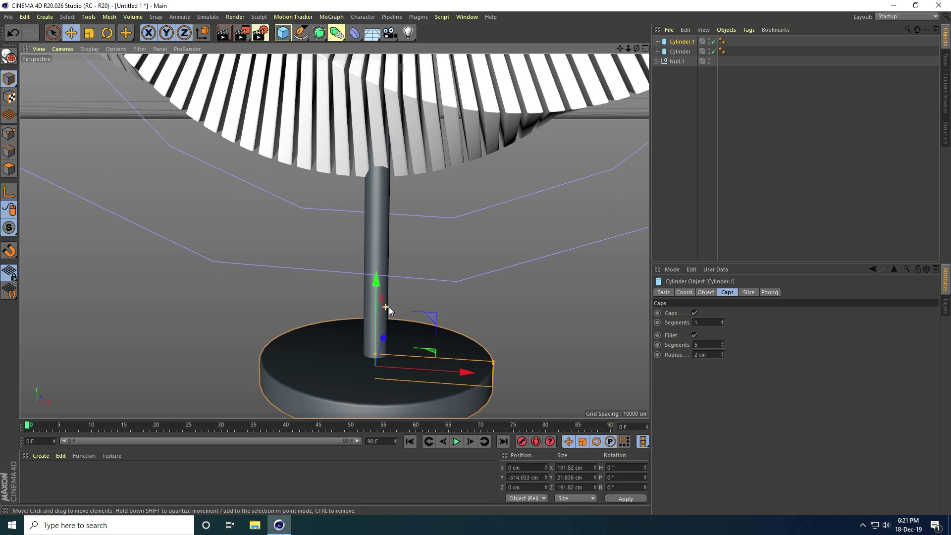
click(385, 252)
scroll(386, 257, down, 5)
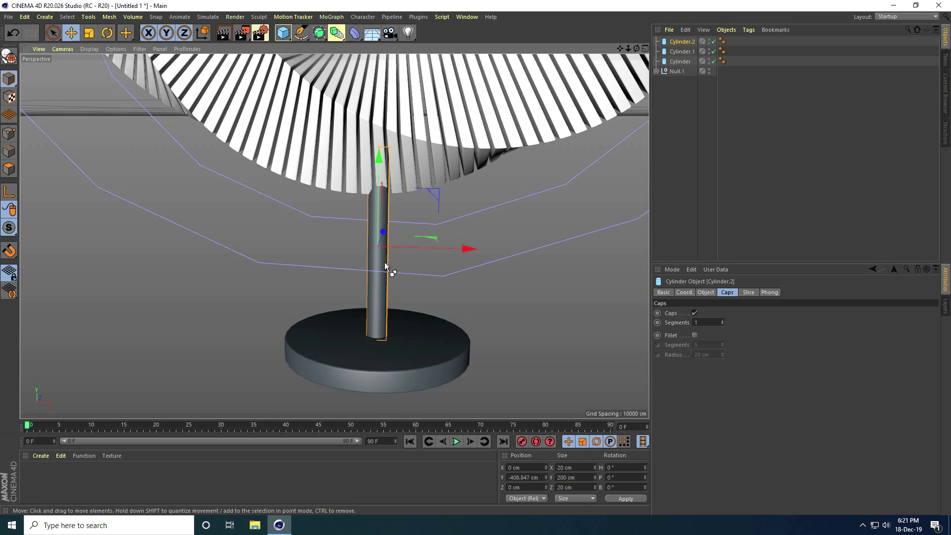
- Rotate the pole copy 90° on B and shorten it to about 111 cm as a crossbar
click(107, 34)
drag(419, 216, 426, 301)
alt+drag(438, 261, 507, 228)
alt+drag(501, 282, 500, 274)
scroll(479, 246, up, 3)
drag(419, 235, 346, 237)
scroll(355, 281, down, 2)
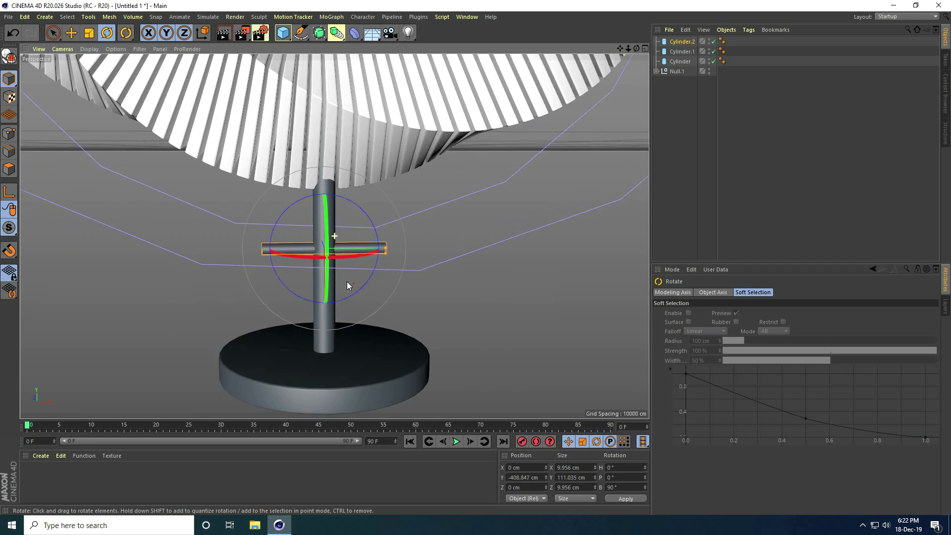
- Raise the crossbar up the pole toward the ring and add a new Null
click(72, 33)
drag(334, 349, 322, 256)
scroll(322, 256, up, 5)
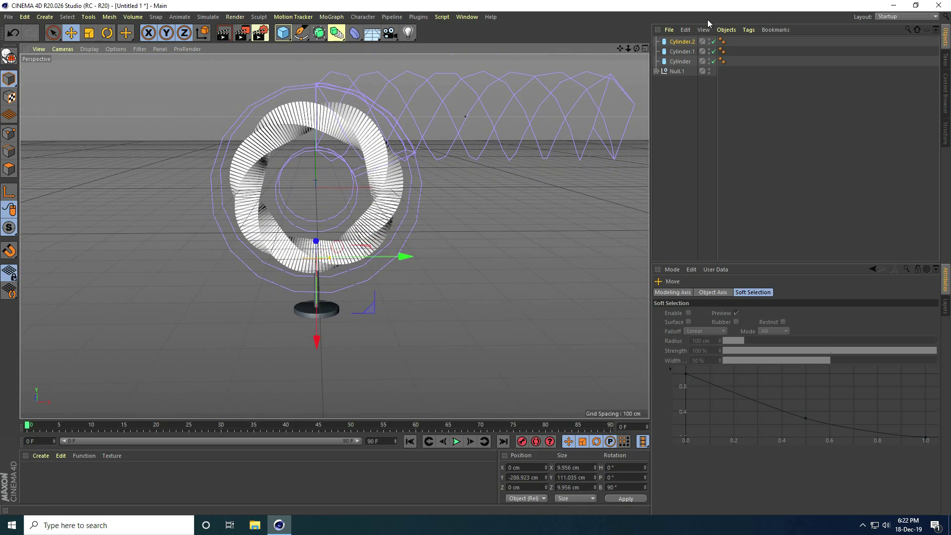
drag(278, 38, 309, 47)
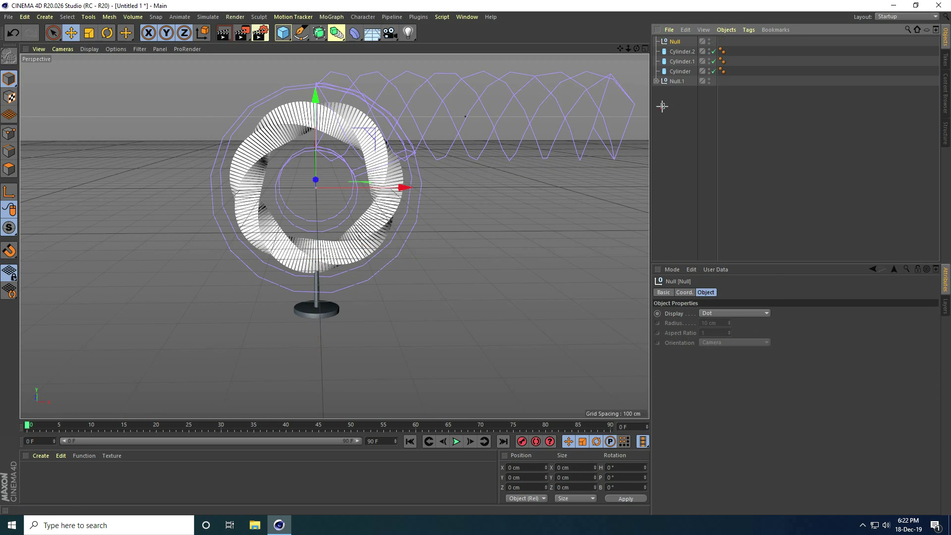
- Parent Cylinder.2, Cylinder.1, Cylinder and Null.1 under the new Null and collapse it
drag(679, 48, 659, 45)
click(672, 42)
click(656, 41)
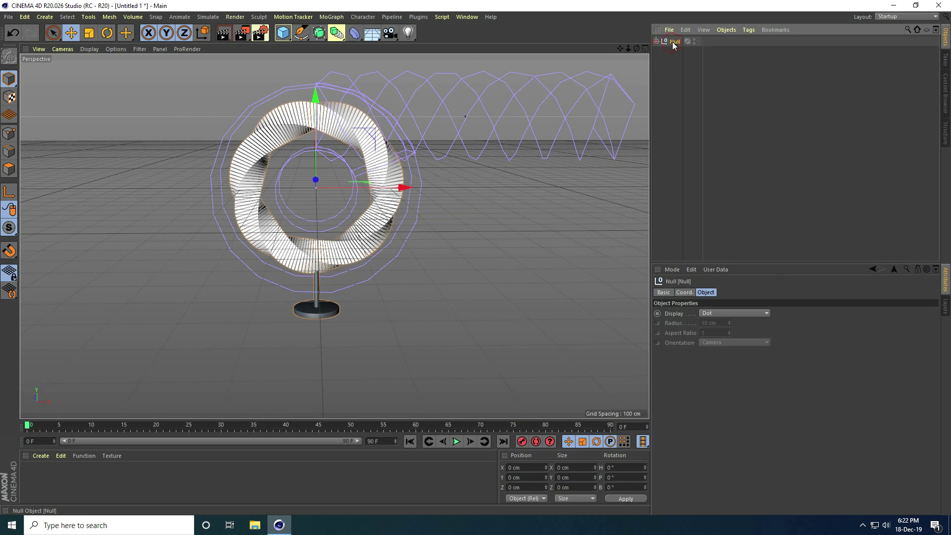
alt+drag(371, 131, 311, 171)
alt+middle_drag(311, 171, 316, 321)
mouse_move(317, 323)
alt+mouse_down()
mouse_move(450, 315)
mouse_move(306, 315)
alt+mouse_up()
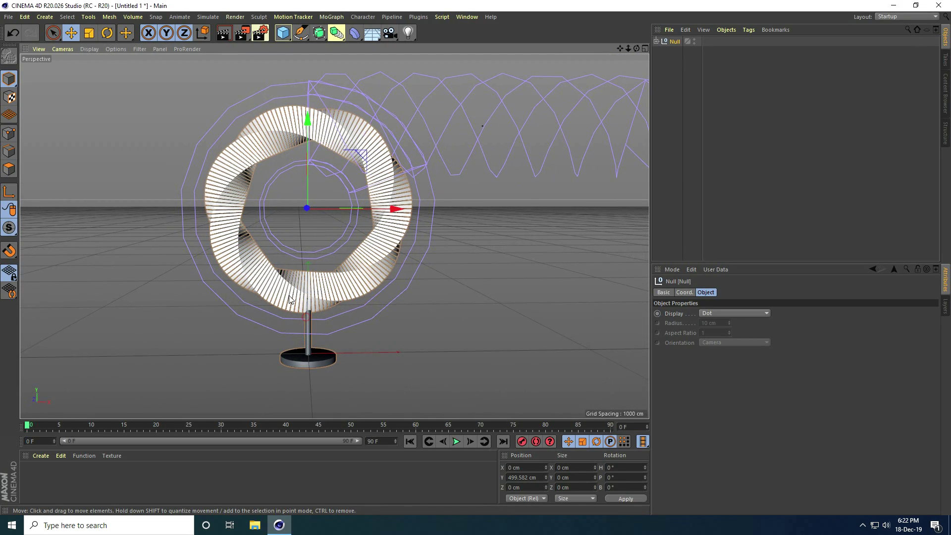
- Choose the cinema-4d-studio lights scene file to open
click(9, 16)
click(30, 63)
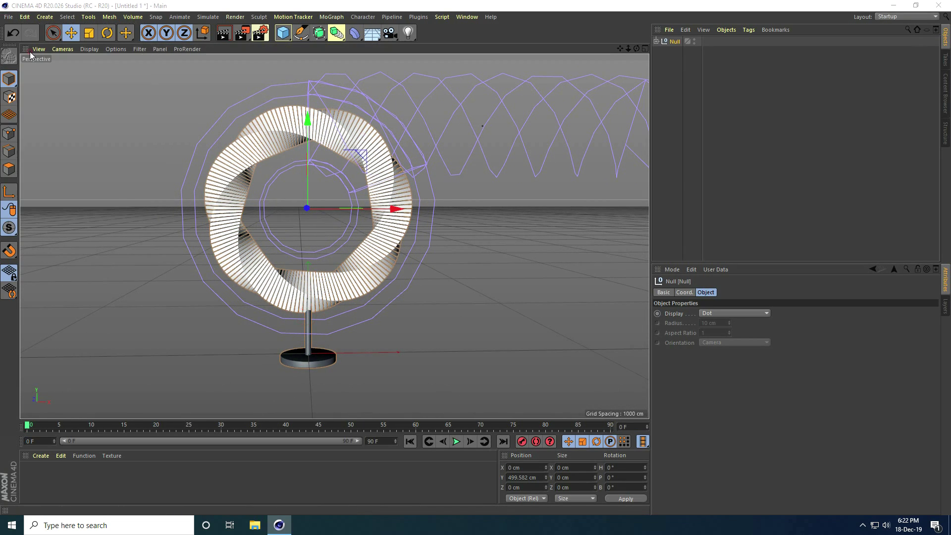
click(129, 84)
- Merge the studio lights scene and lower FLOOR & BACKGROUND to Y -23.608 cm
click(391, 263)
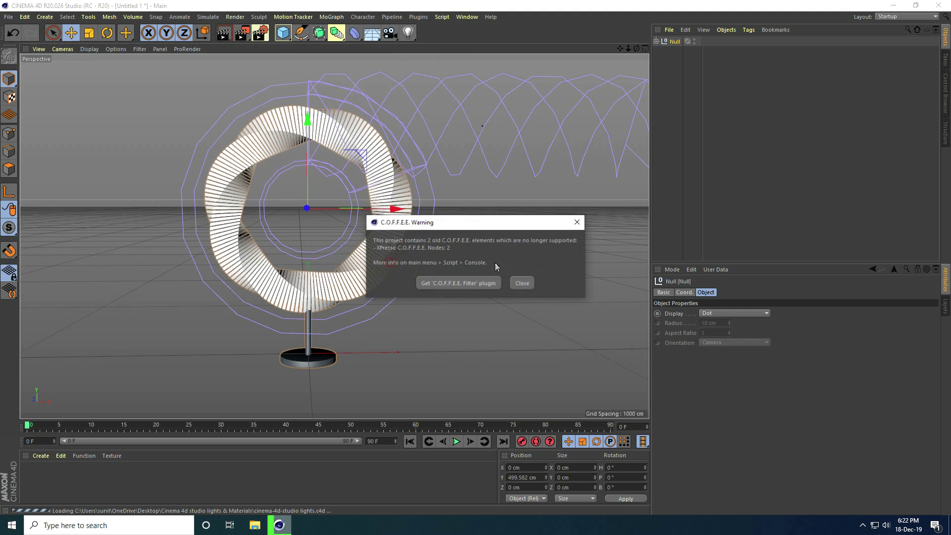
click(521, 284)
scroll(295, 330, down, 5)
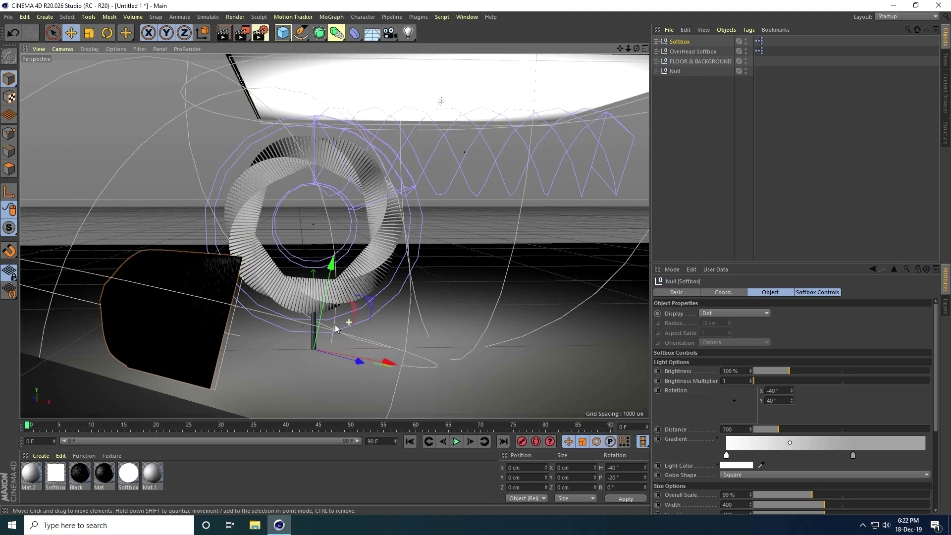
click(707, 61)
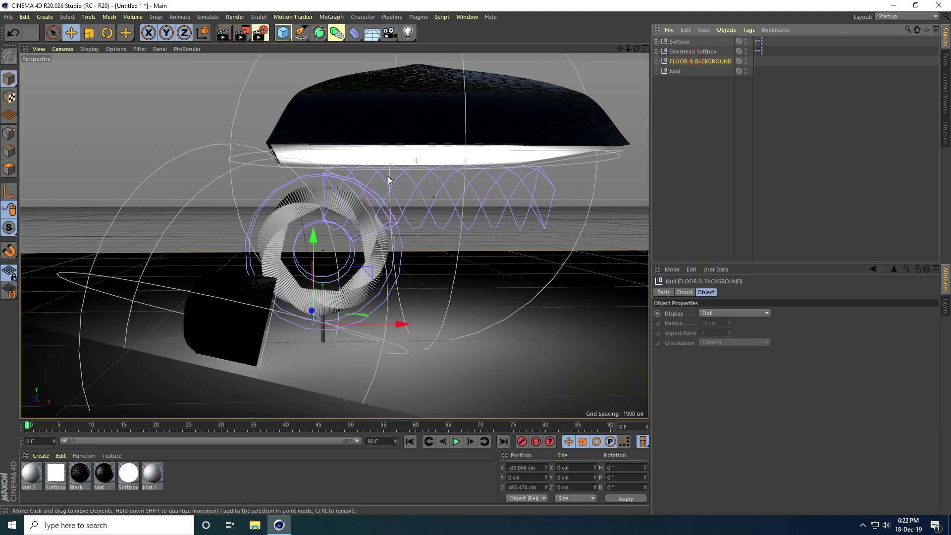
middle_click(482, 153)
middle_click(415, 275)
scroll(355, 244, up, 8)
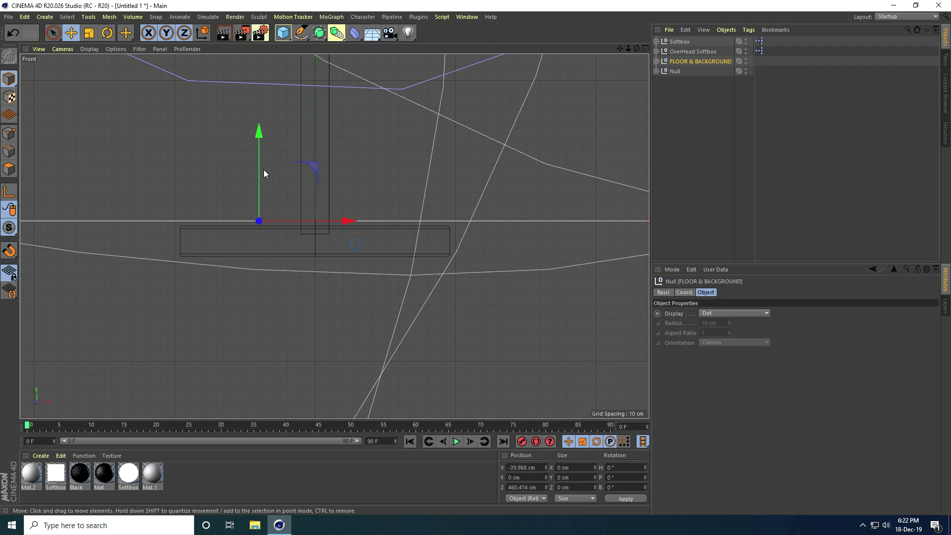
drag(258, 134, 260, 168)
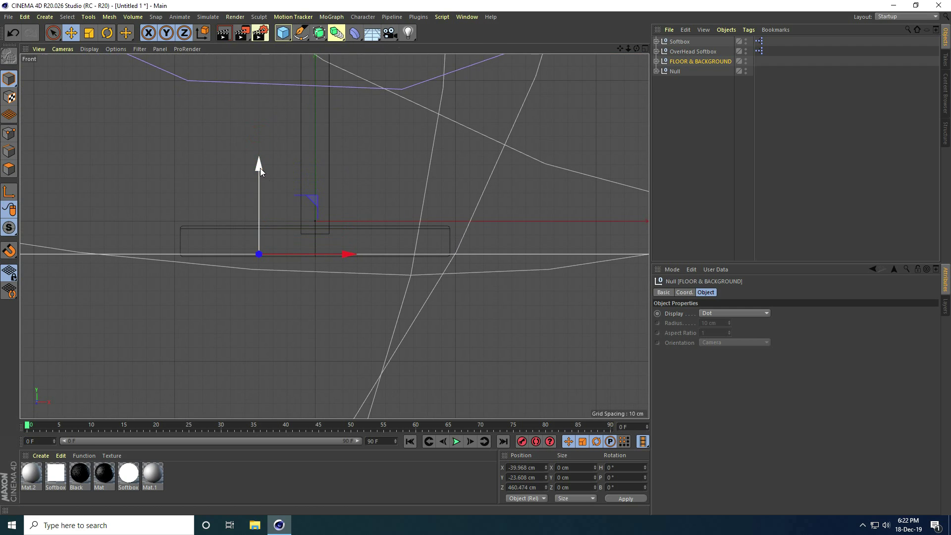
- Return to the perspective view and select the Null holding the ring sculpture
middle_click(260, 168)
middle_click(227, 158)
scroll(353, 308, up, 4)
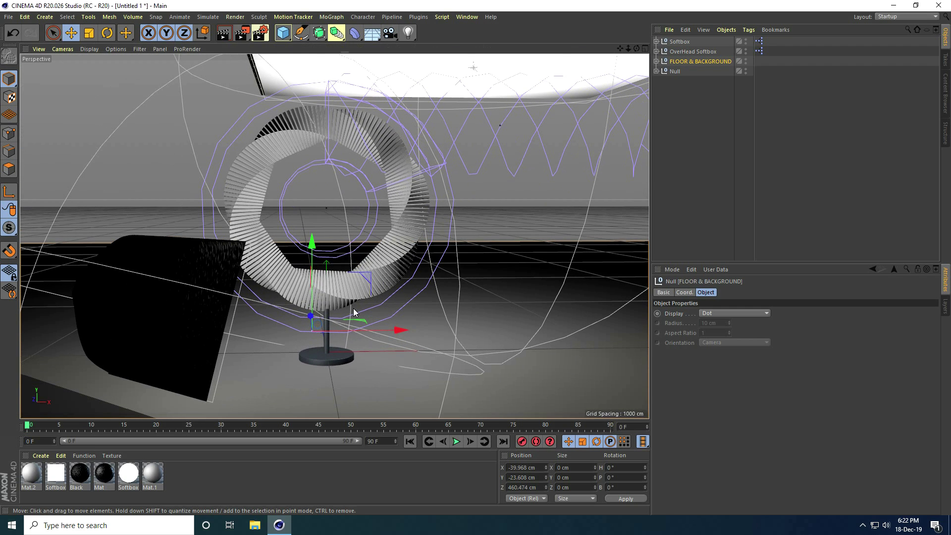
click(670, 71)
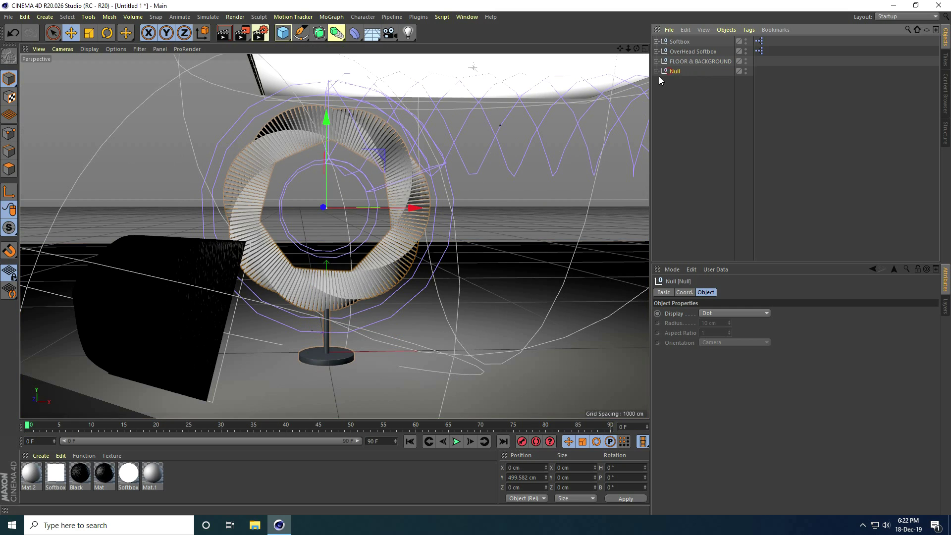
- Scale the ring Null down to about 62% and lower it to about 257 cm
click(88, 37)
drag(433, 172, 295, 228)
key(e)
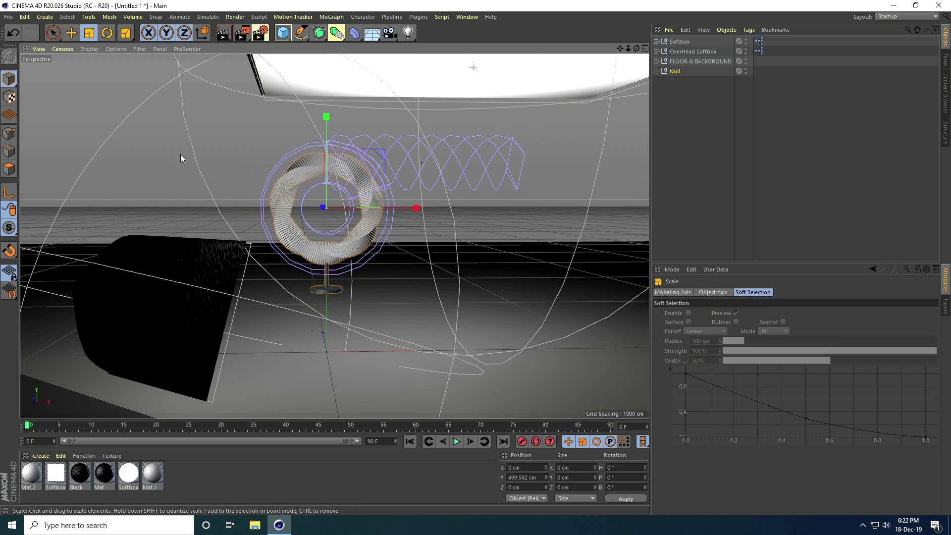
click(72, 40)
drag(326, 119, 329, 191)
scroll(329, 193, down, 3)
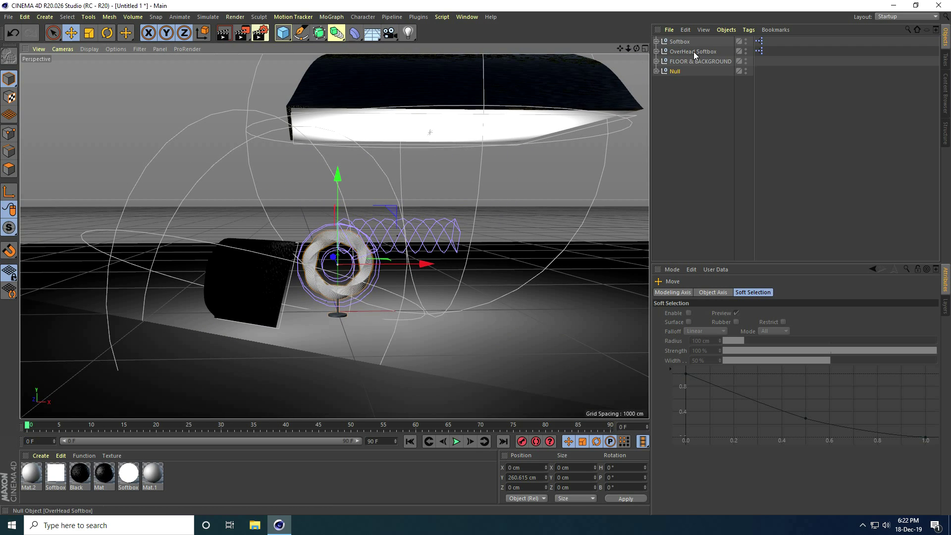
- Slide the OverHead Softbox sideways along X to about 5.193 cm
click(693, 51)
drag(515, 128, 290, 287)
scroll(290, 287, up, 6)
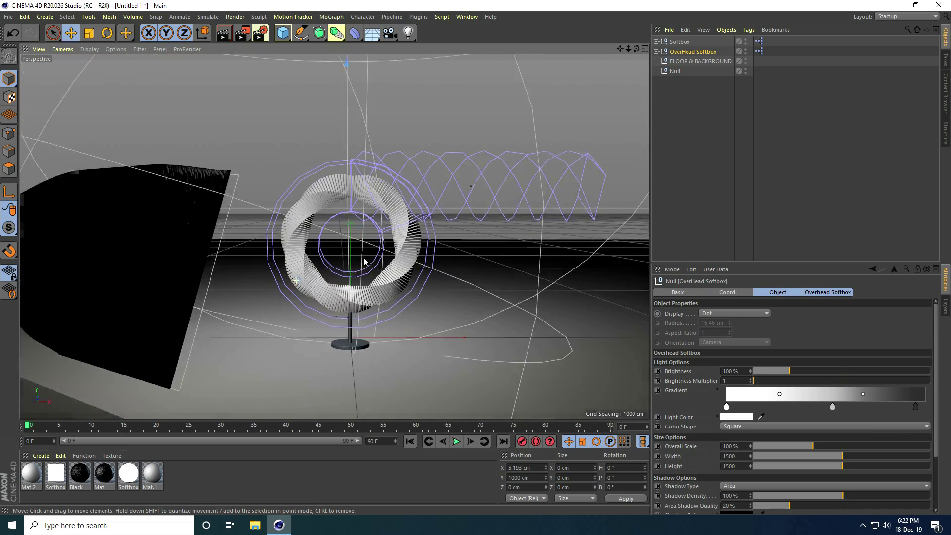
scroll(406, 238, down, 5)
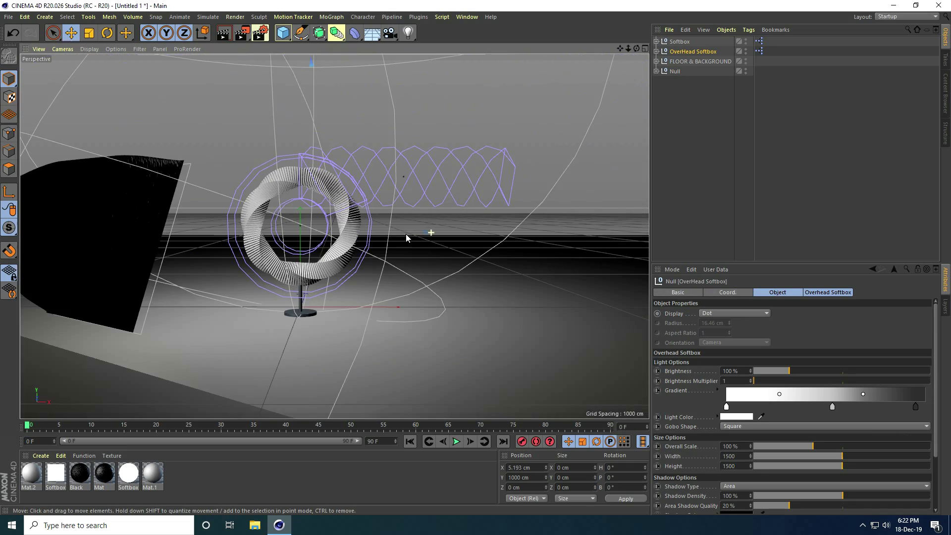
alt+drag(406, 238, 352, 233)
- Add a Camera and view the scene through it
click(390, 33)
click(416, 44)
click(751, 42)
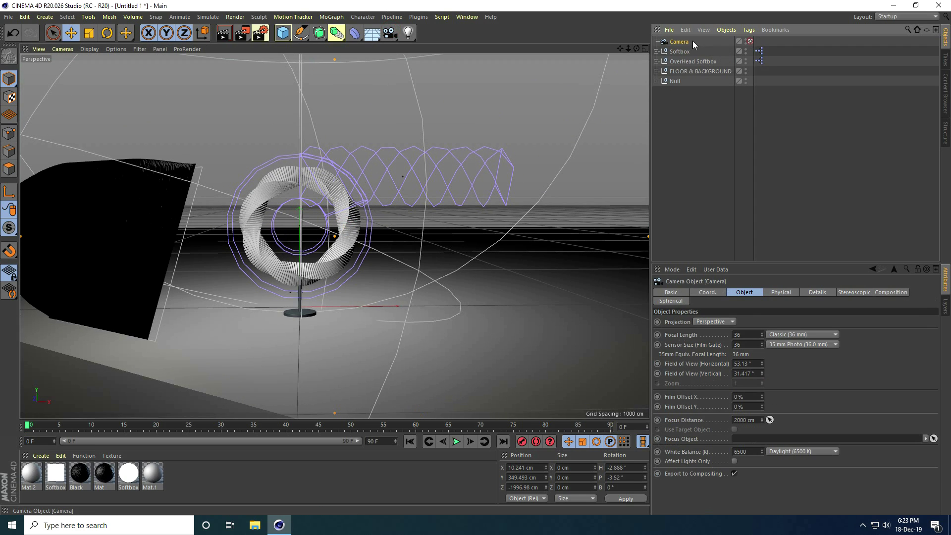
scroll(283, 217, up, 5)
scroll(284, 217, down, 5)
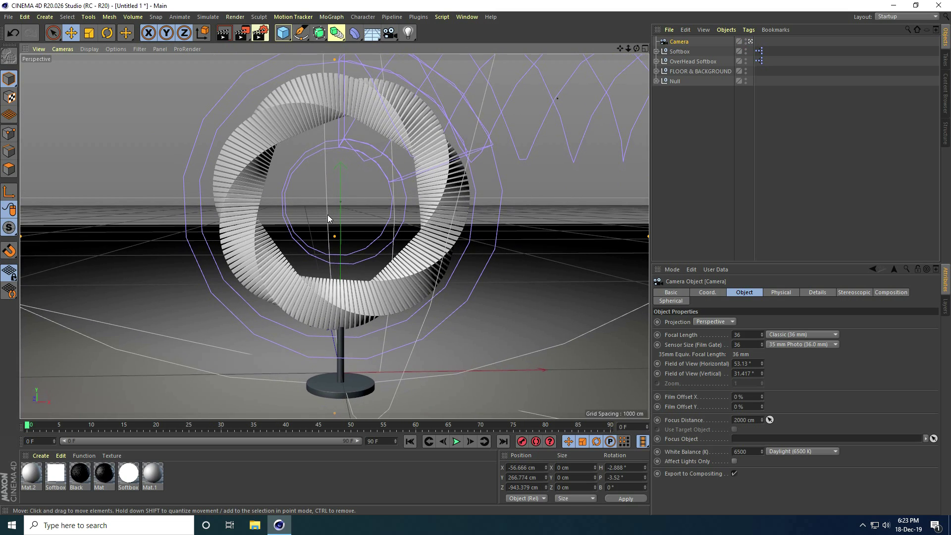
alt+drag(328, 215, 347, 216)
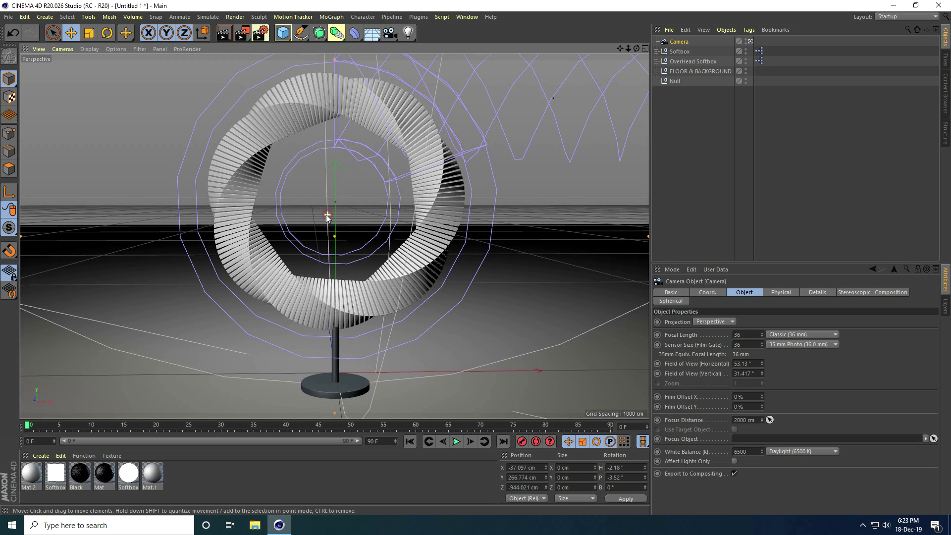
- Set the camera's heading rotation to 0 and its X position to 0
double_click(627, 467)
text(0)
key(Return)
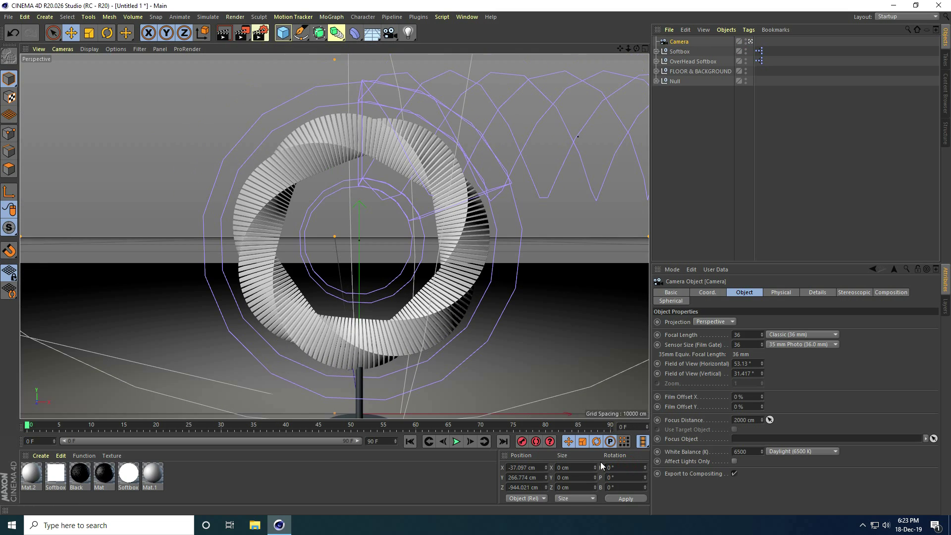
double_click(529, 467)
text(0)
key(Return)
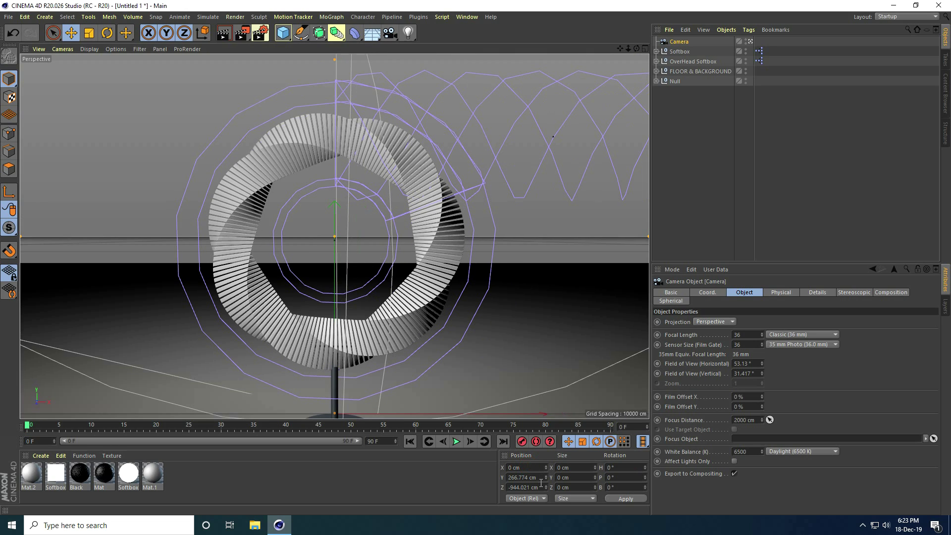
- Set the camera height to 200 cm after trying 150, 120 and 180, and Z to -1000 cm
double_click(542, 479)
text(150)
key(Return)
double_click(531, 478)
text(120)
key(Return)
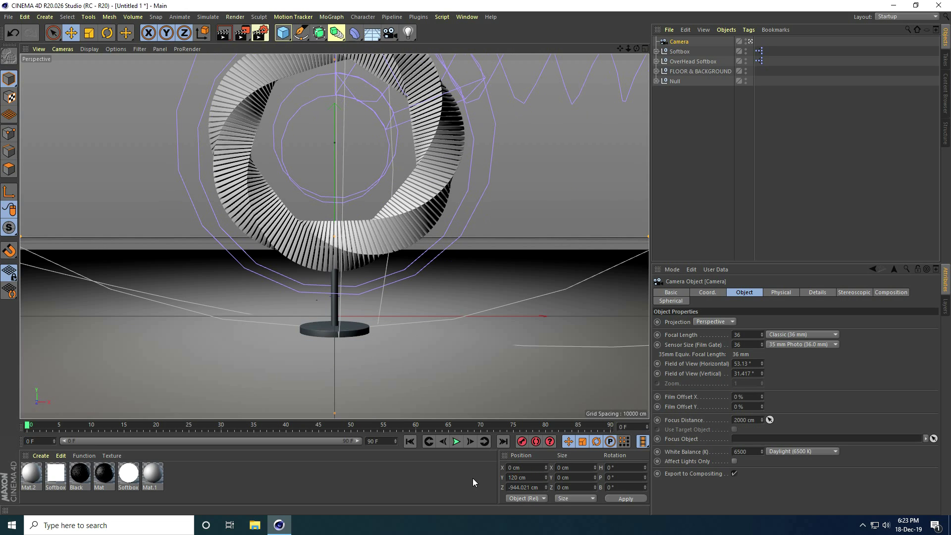
double_click(530, 478)
text(180)
key(Return)
double_click(509, 476)
text(200)
key(Return)
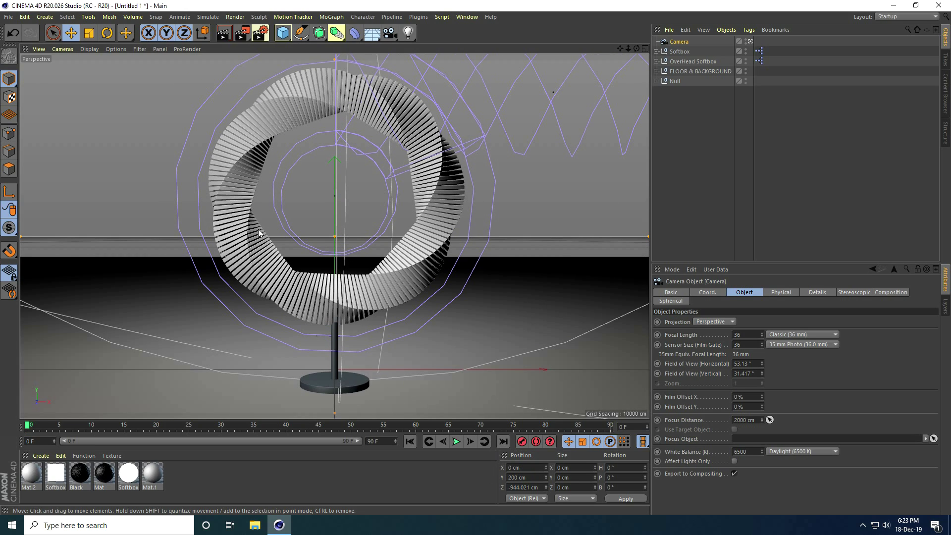
drag(510, 487, 540, 485)
text(-1000)
key(Return)
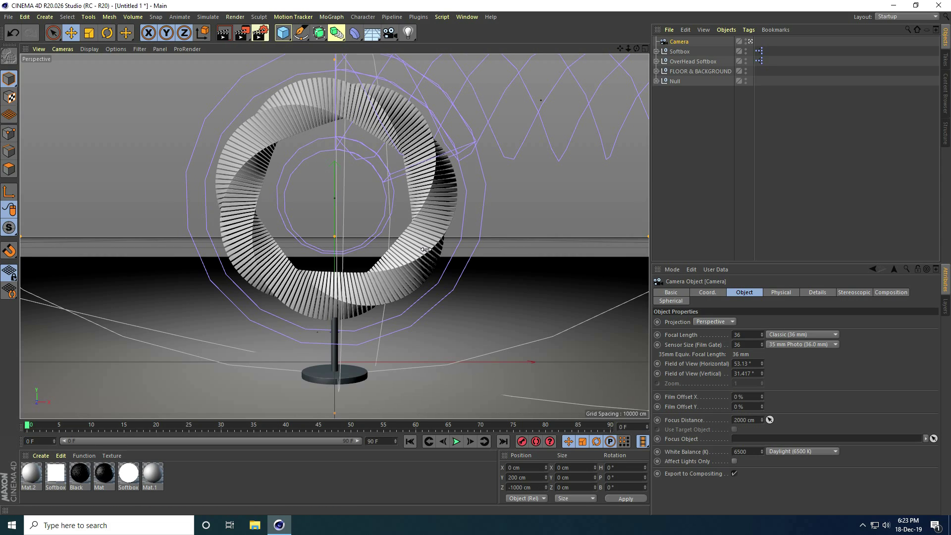
- Put a CINEMA 4D Protection tag on the Camera and recheck the framing through it
right_click(678, 44)
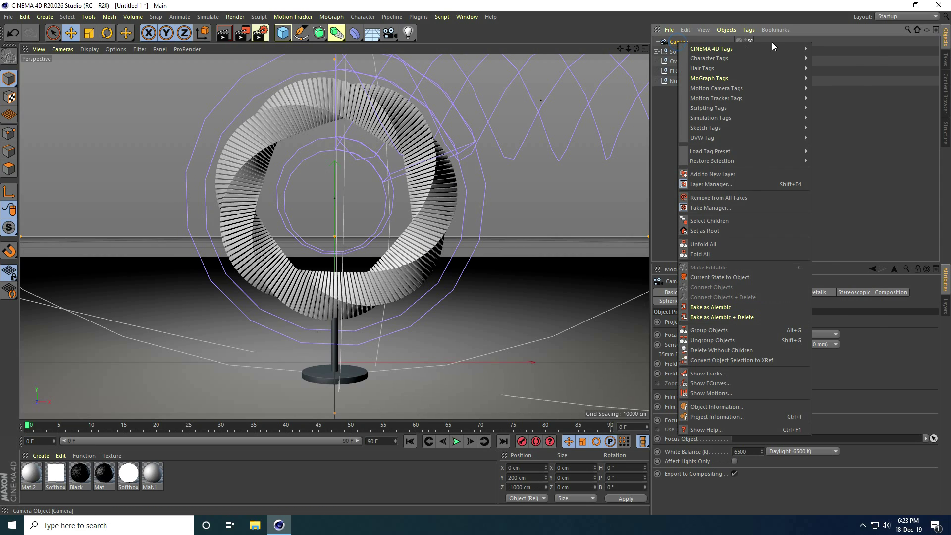
mouse_move(771, 45)
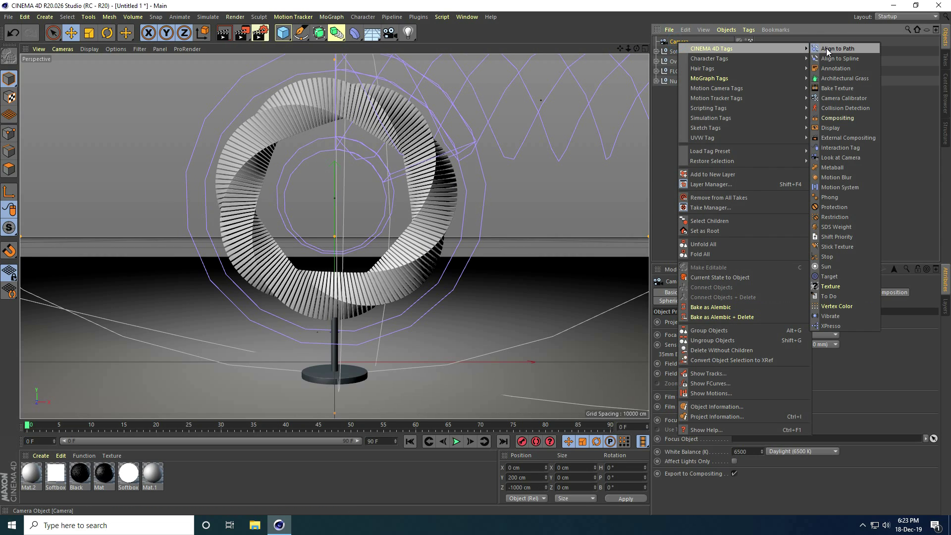
click(835, 207)
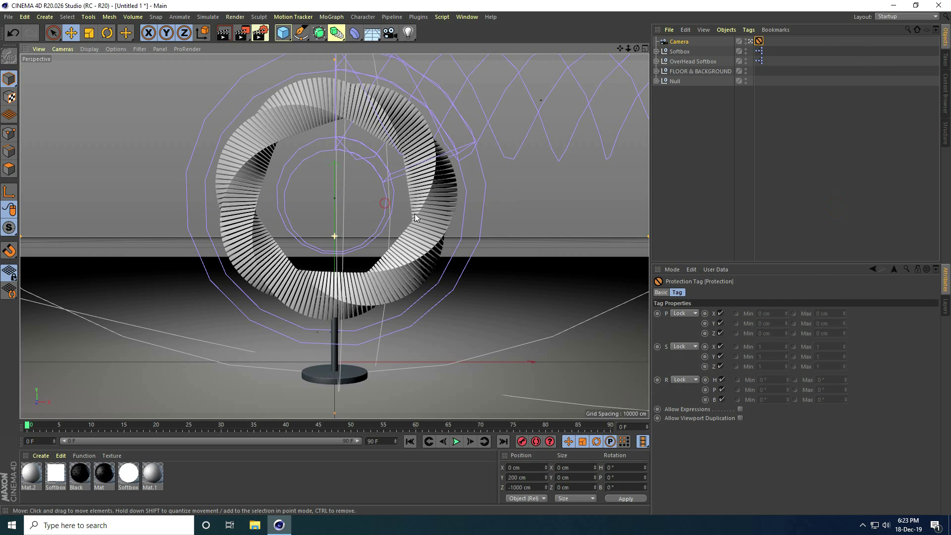
click(750, 41)
alt+drag(223, 283, 242, 284)
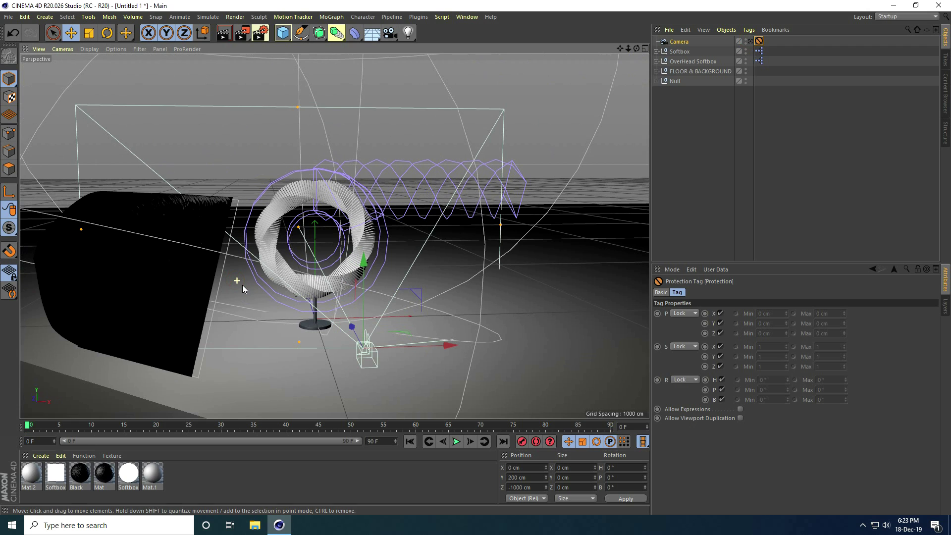
click(750, 41)
- Load the MercyMat material file and drag its yellow gold material onto the ring Null
click(41, 456)
click(61, 397)
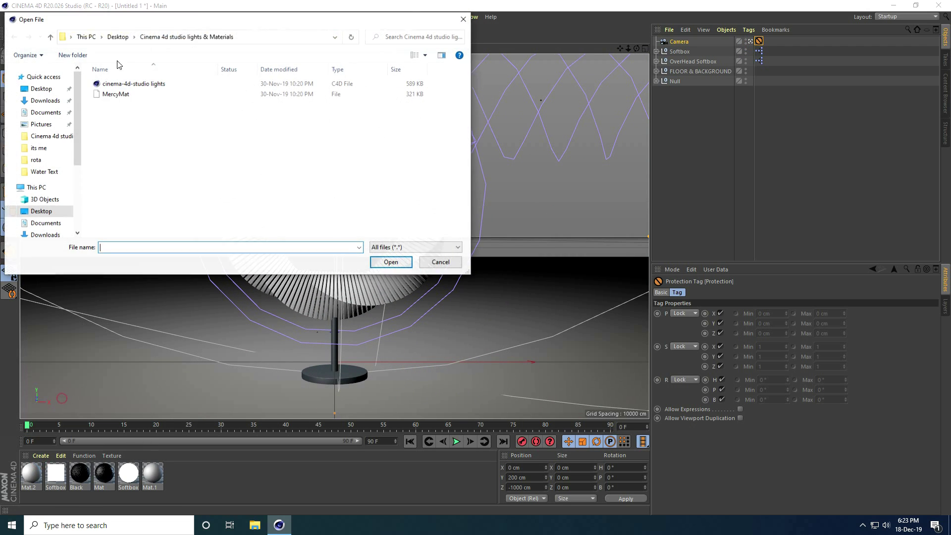
click(119, 94)
click(391, 262)
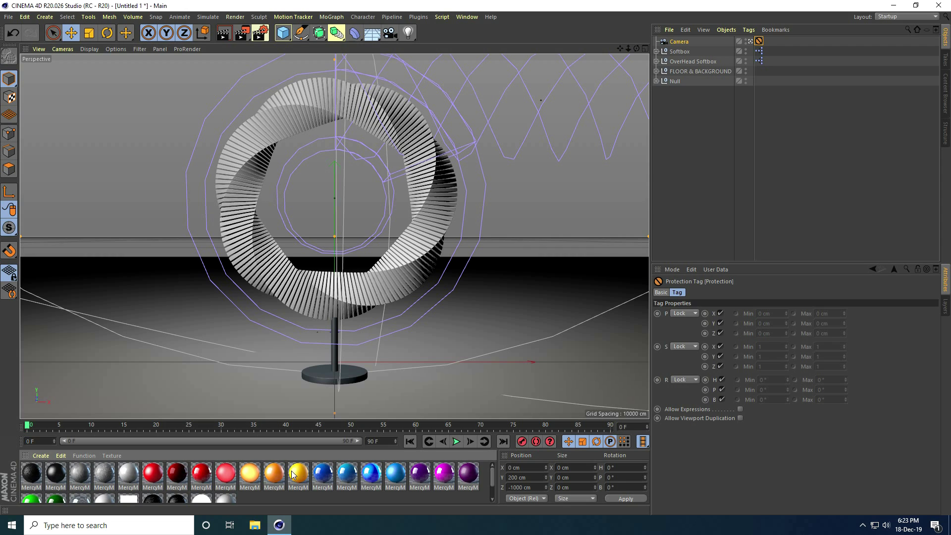
mouse_move(298, 475)
mouse_down()
mouse_move(735, 92)
mouse_move(678, 81)
mouse_up()
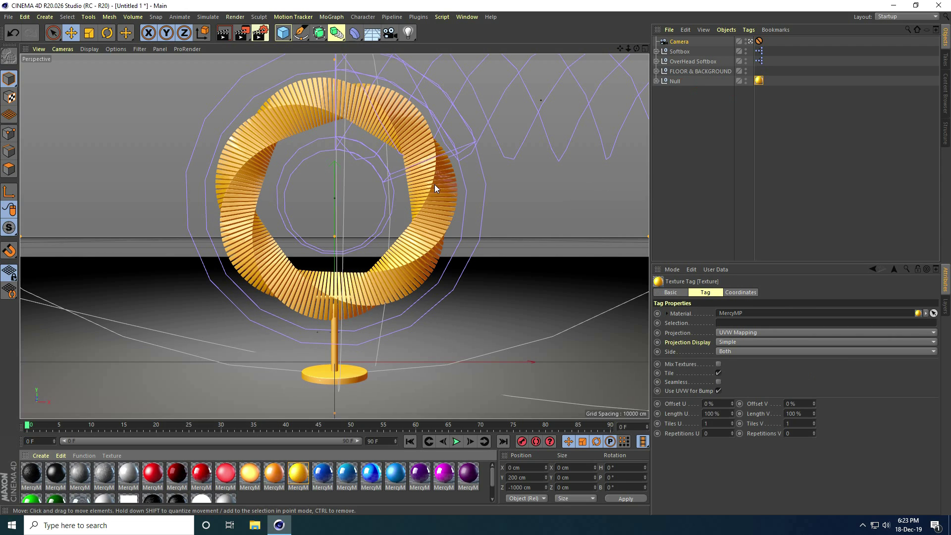
click(260, 34)
- Add Ambient Occlusion with 256 maximum samples and 100% accuracy
click(290, 203)
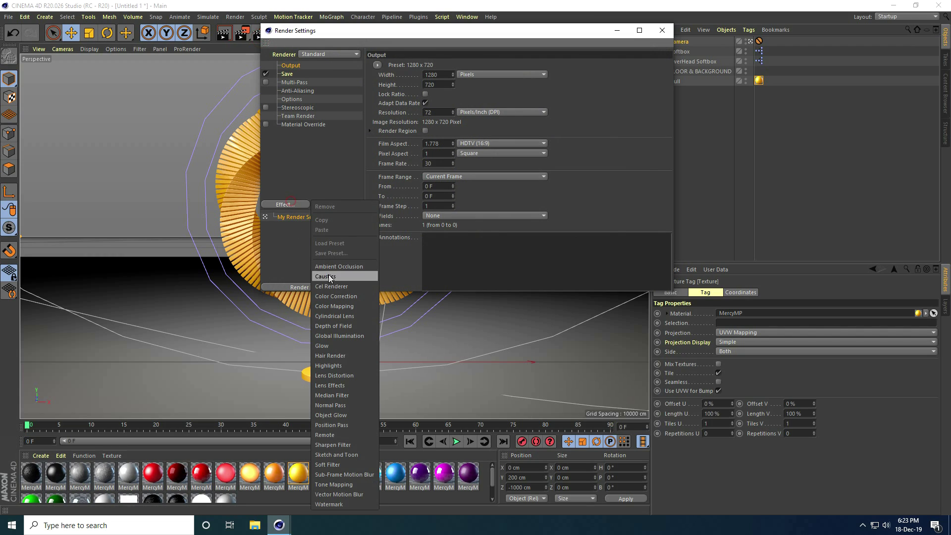
click(348, 266)
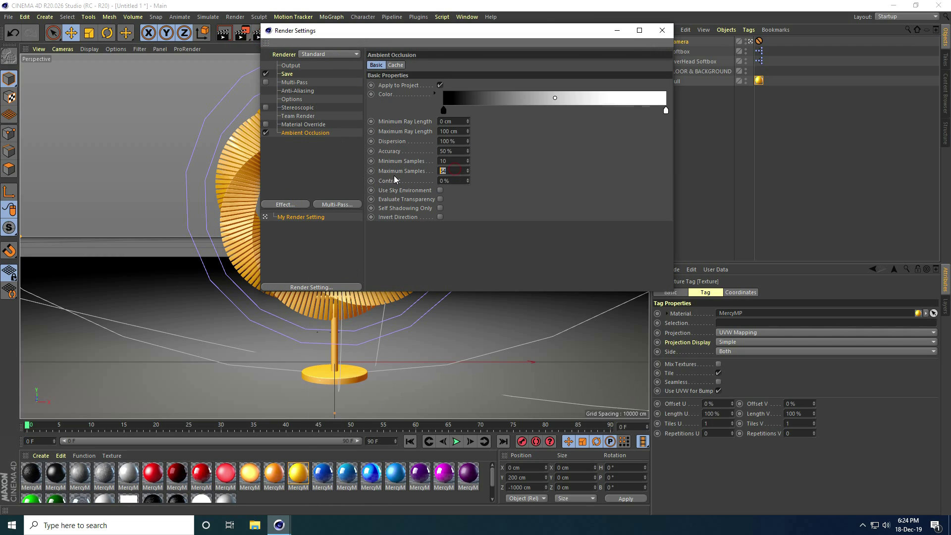
text(256)
key(shift+Tab)
key(shift+Tab)
text(100)
key(Return)
- Add Global Illumination with Low irradiance cache record density
click(297, 203)
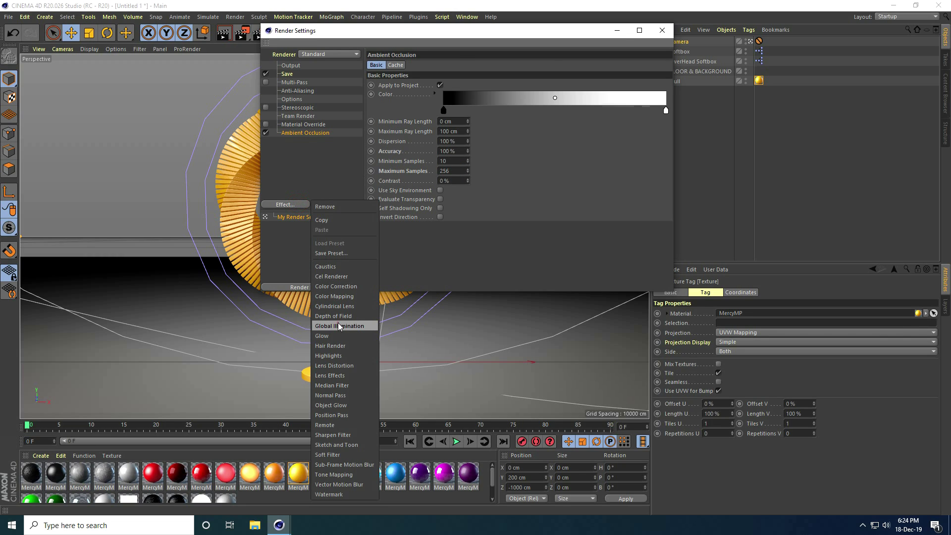
click(340, 326)
click(436, 65)
click(439, 85)
click(440, 115)
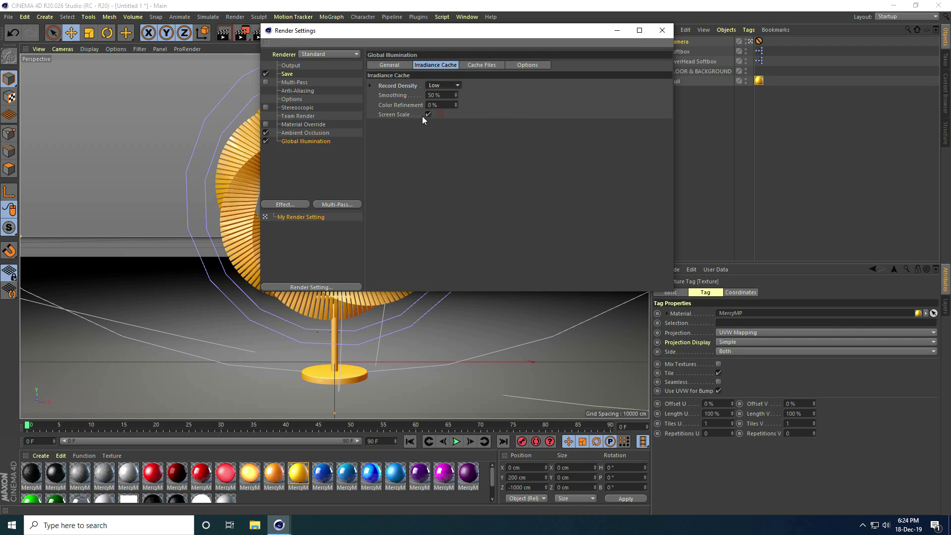
- Set anti-aliasing to Best and render the scene full screen in the Picture Viewer
click(300, 91)
click(471, 66)
click(464, 96)
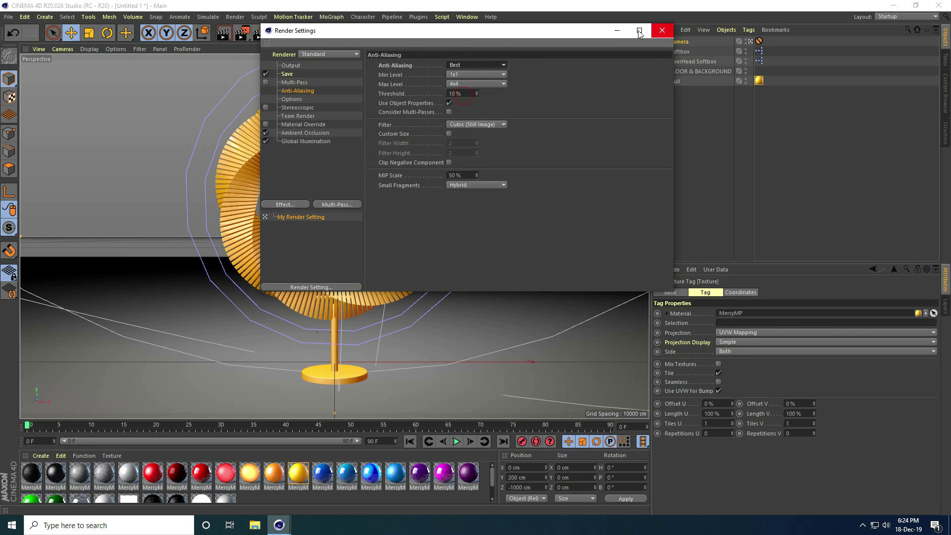
click(317, 69)
click(662, 30)
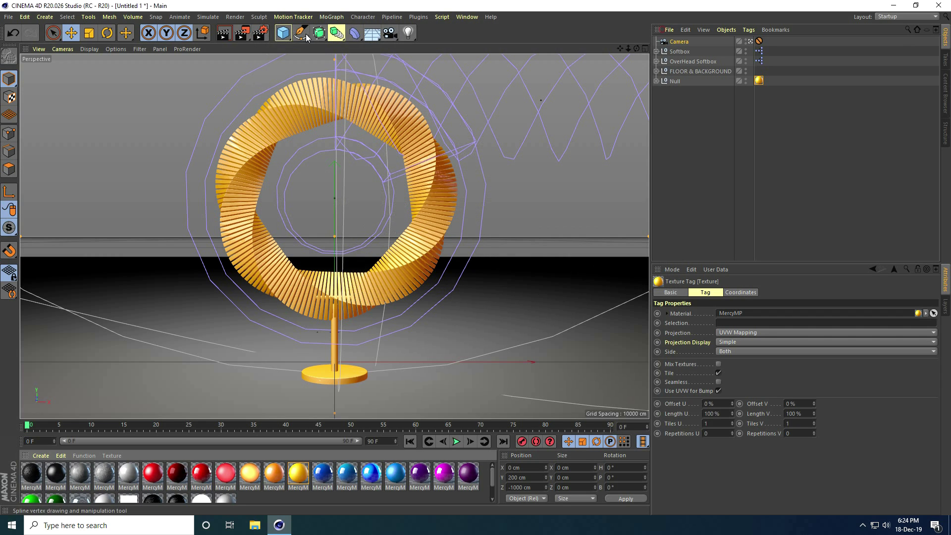
click(241, 33)
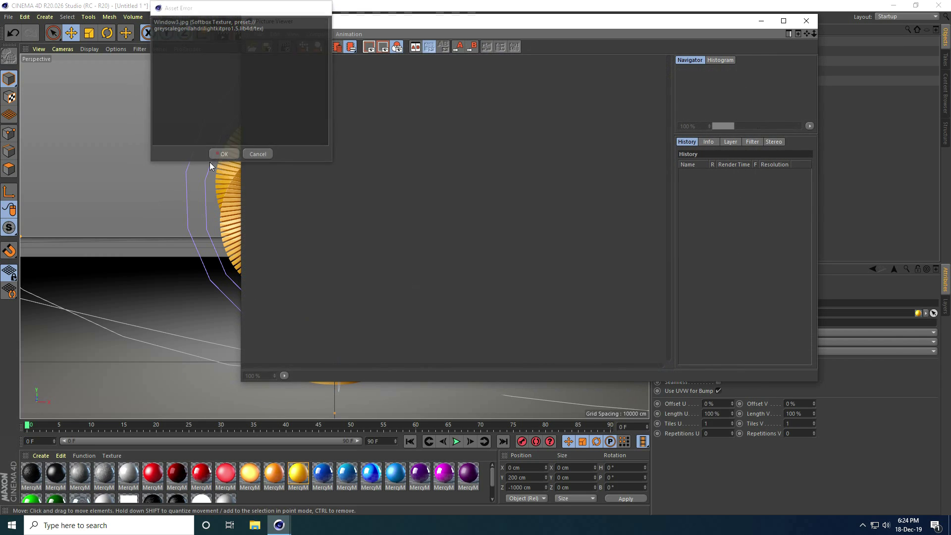
click(222, 154)
click(782, 22)
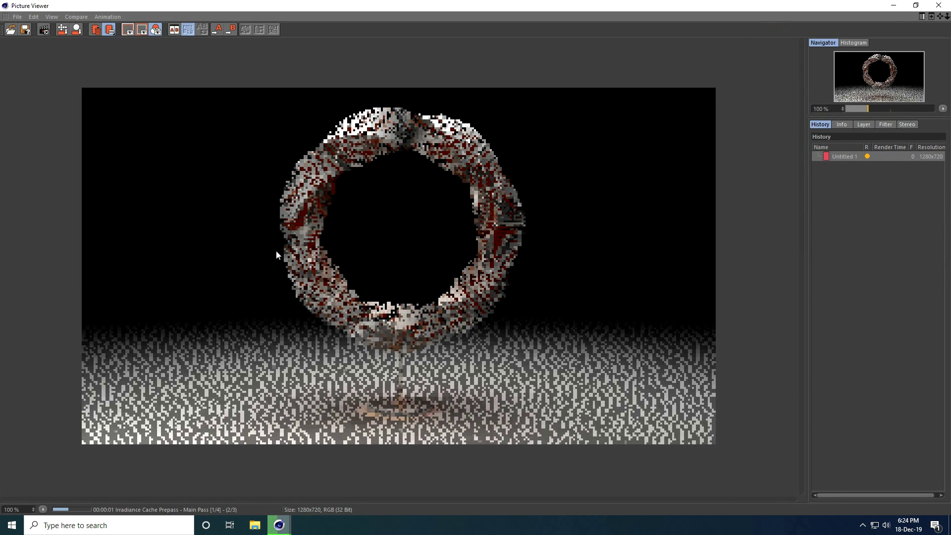